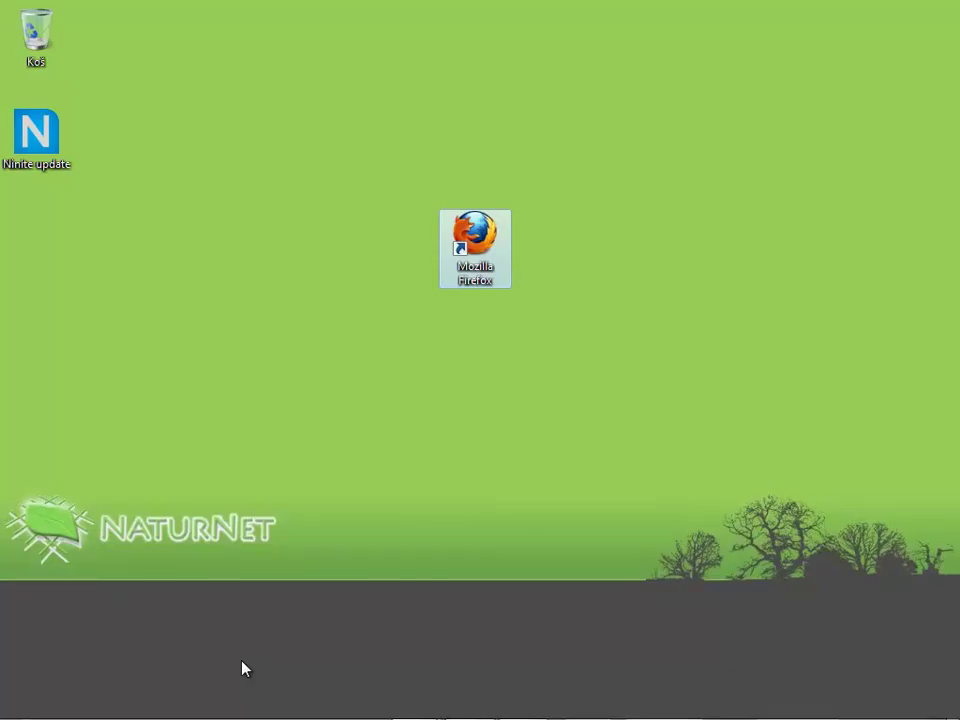
double_click(471, 263)
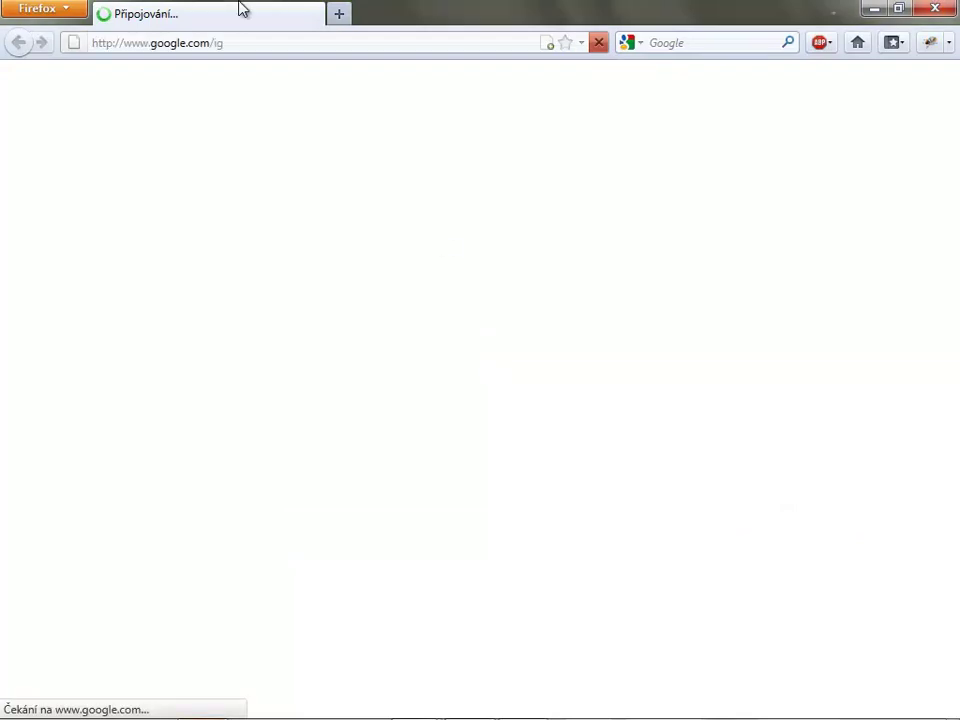
double_click(219, 42)
click(222, 42)
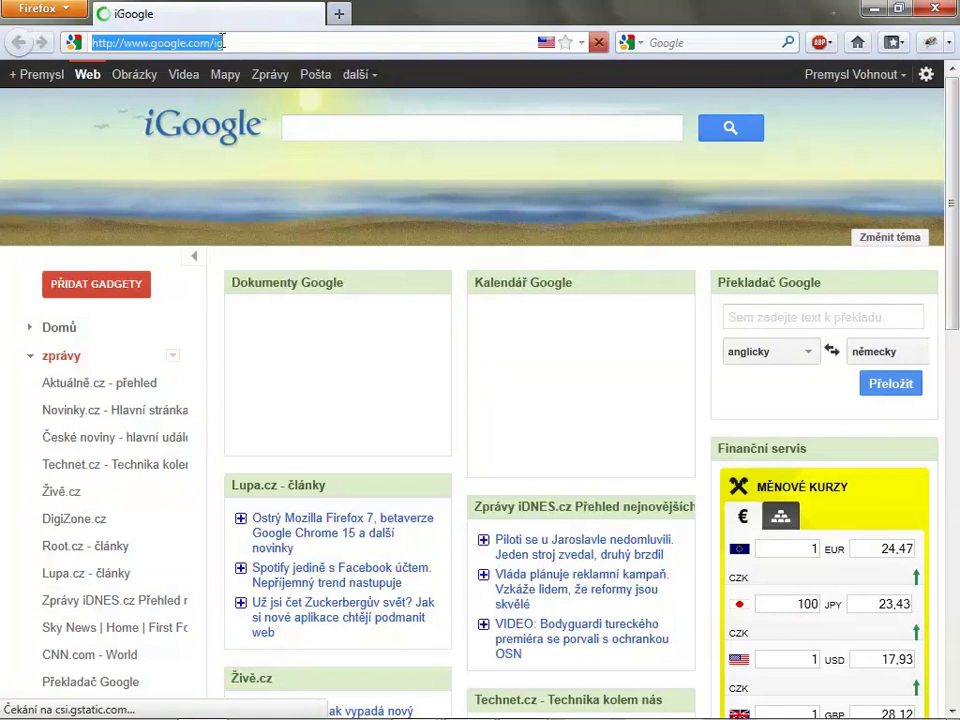
text(www.naturnet.org)
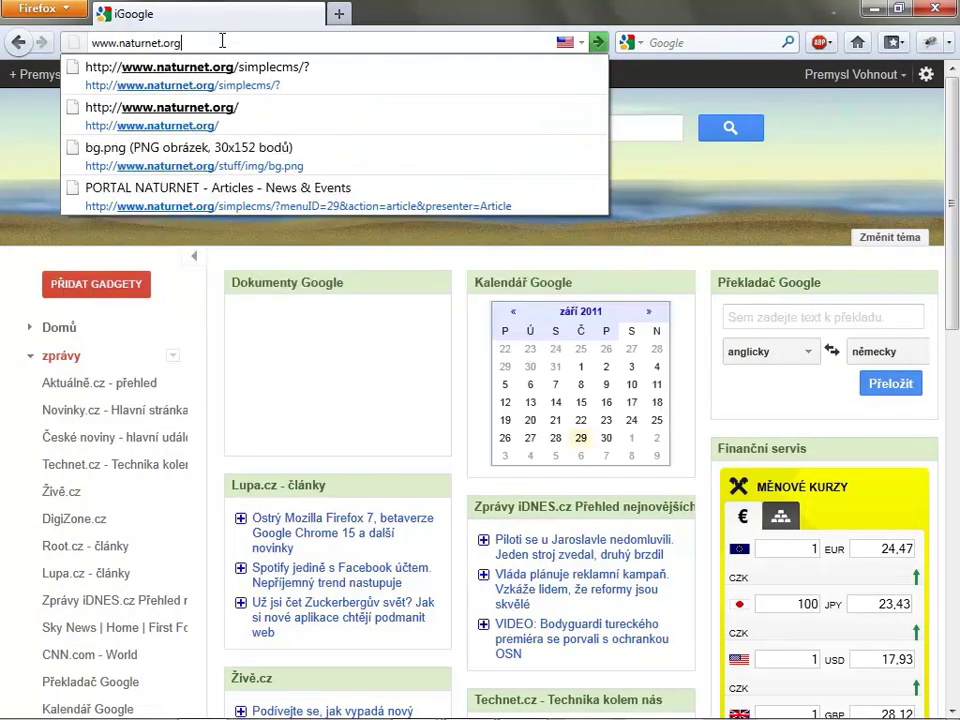
key(Return)
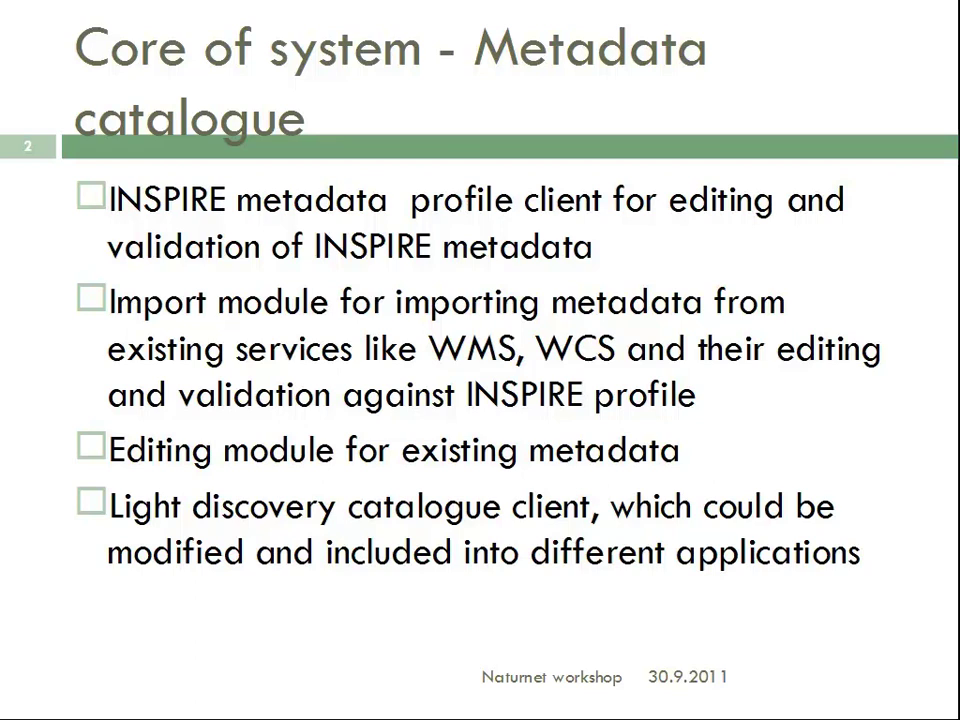
Advance two slides to reach the Naturnet catalogue screenshot slide.
key(Right)
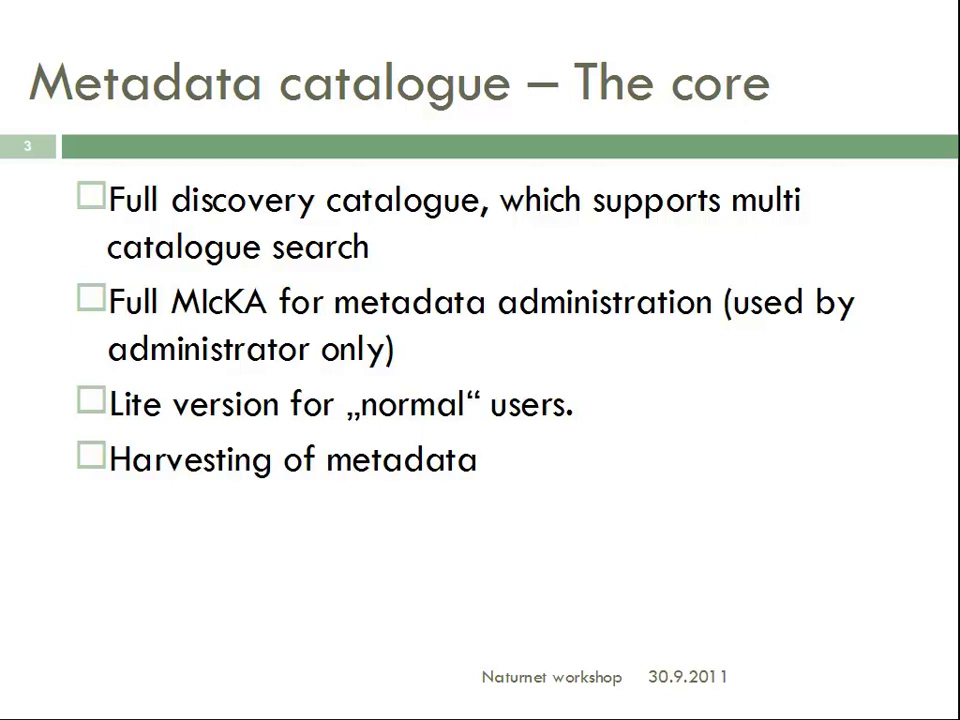
key(Right)
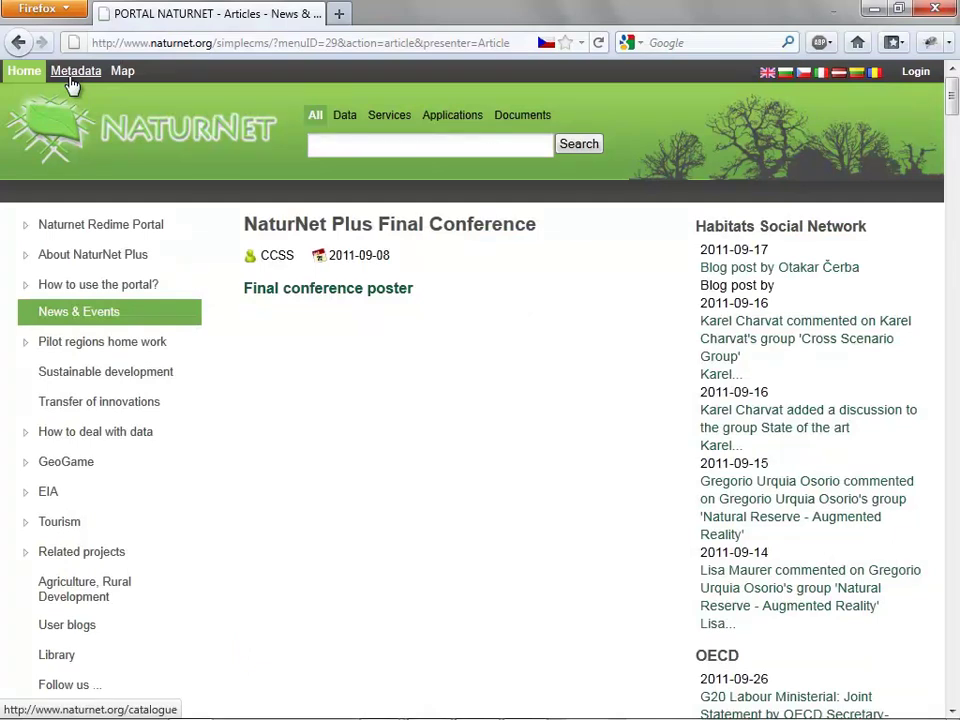
Go to the Metadata catalogue search page from the portal's top menu.
click(70, 80)
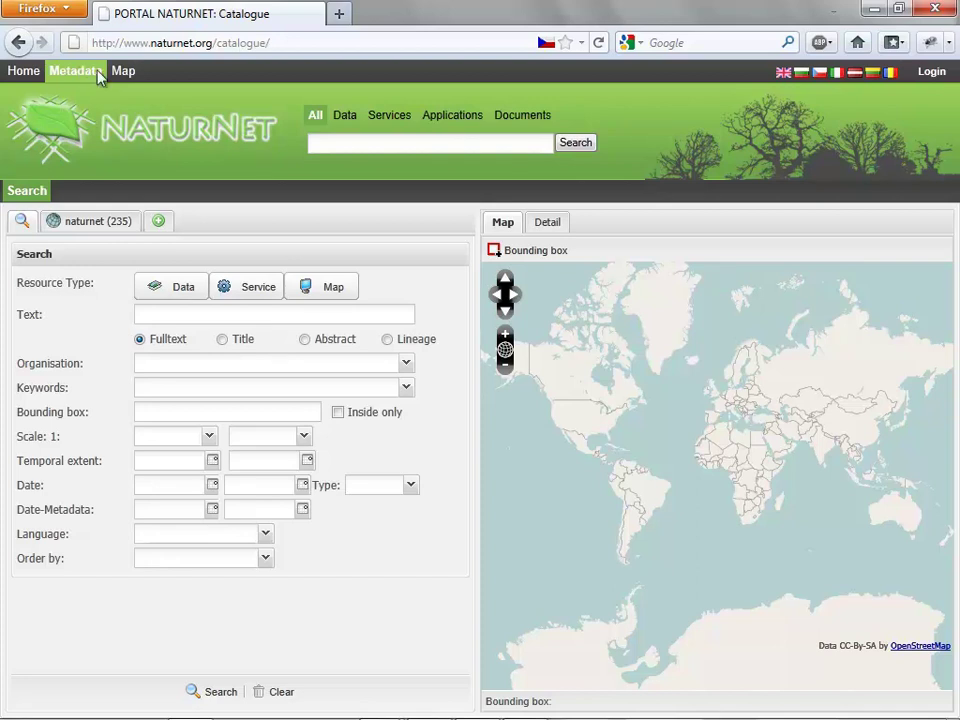
Draw a bounding box over Europe on the map and bring up the add-catalogue panel.
click(558, 251)
drag(716, 380, 756, 414)
click(157, 221)
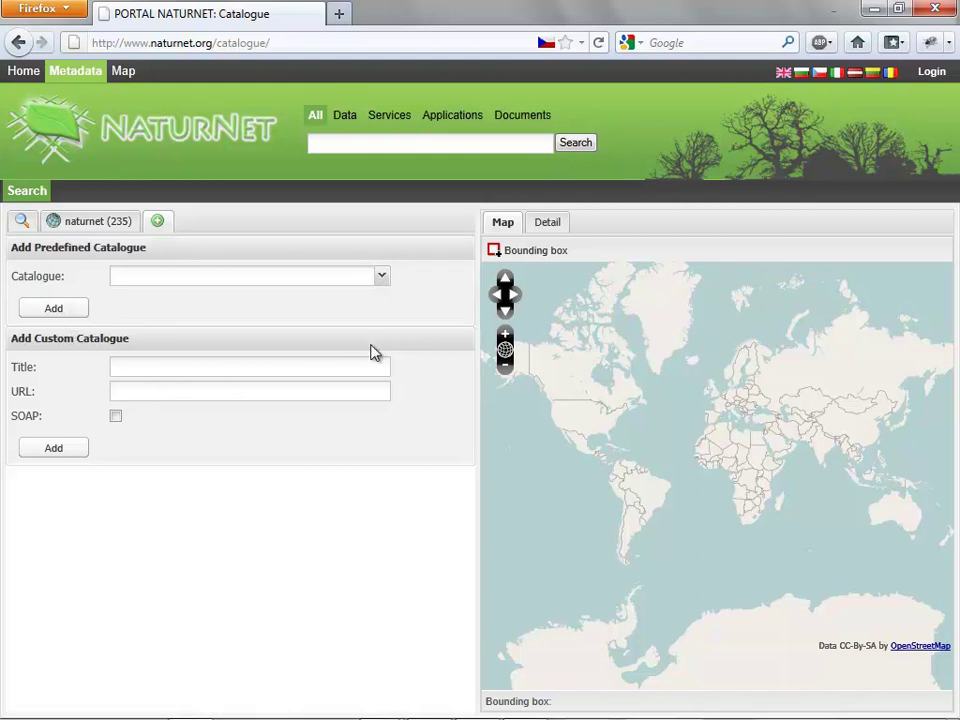
Add the predefined Plan4all catalogue alongside naturnet and return to the search form.
click(390, 282)
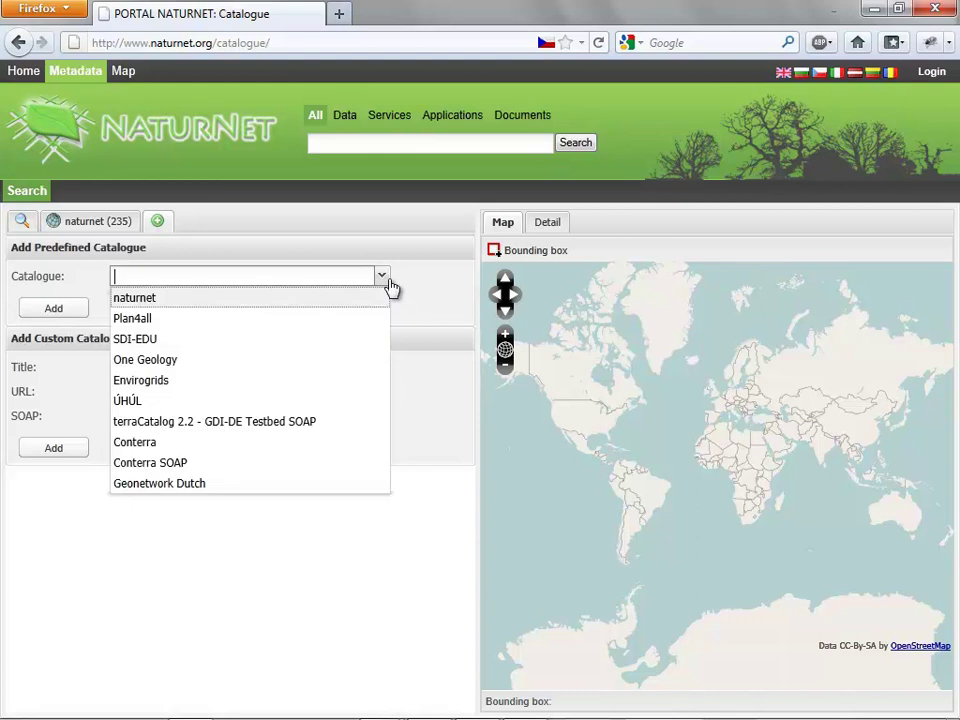
click(338, 318)
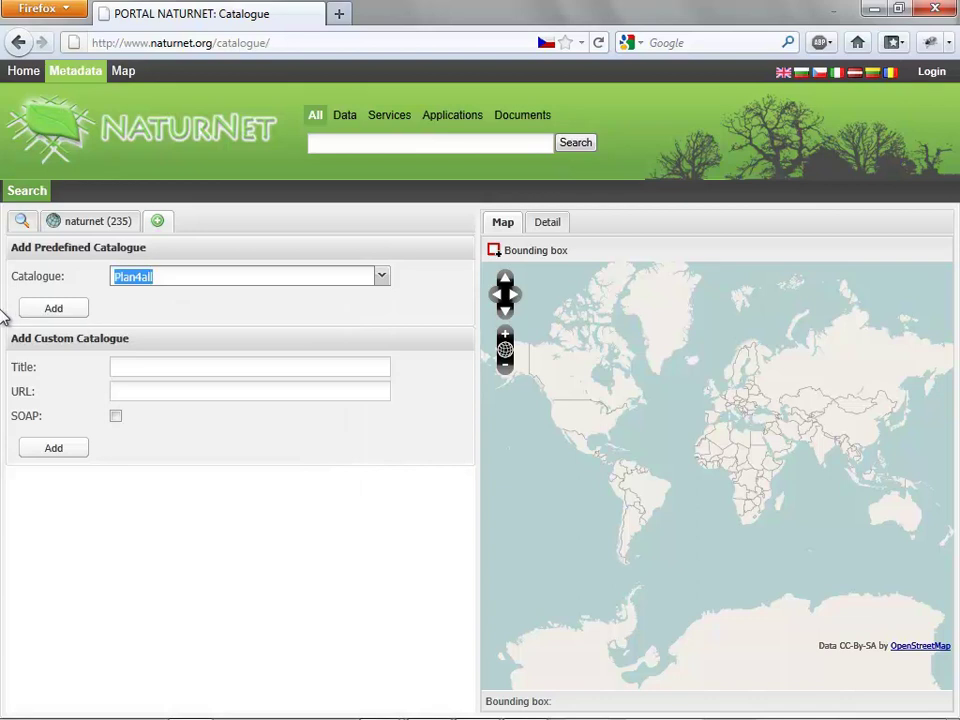
click(52, 312)
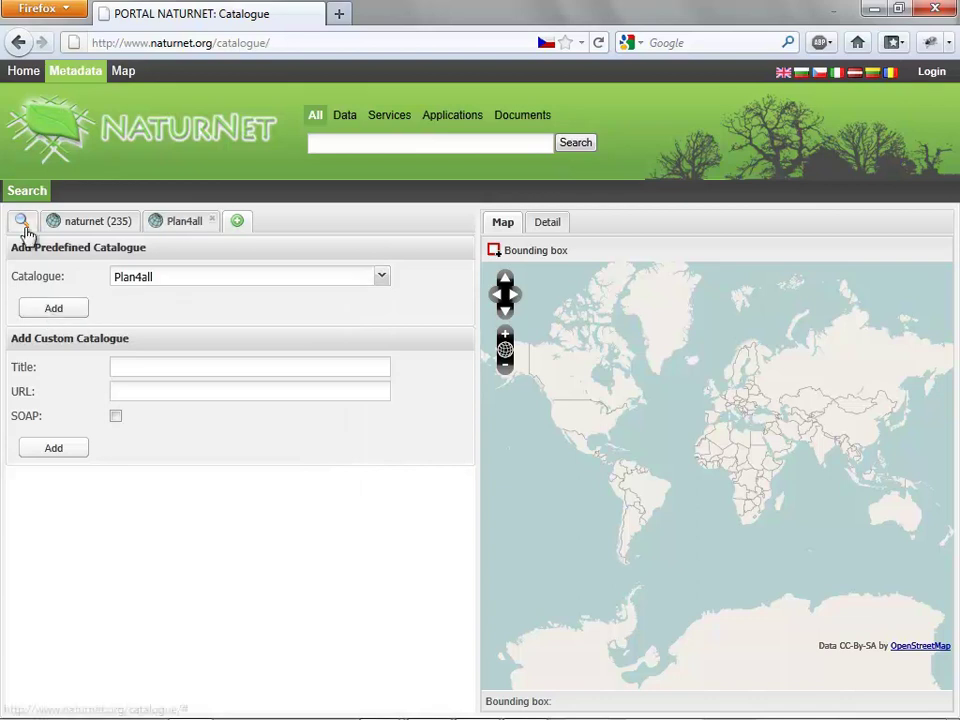
click(23, 224)
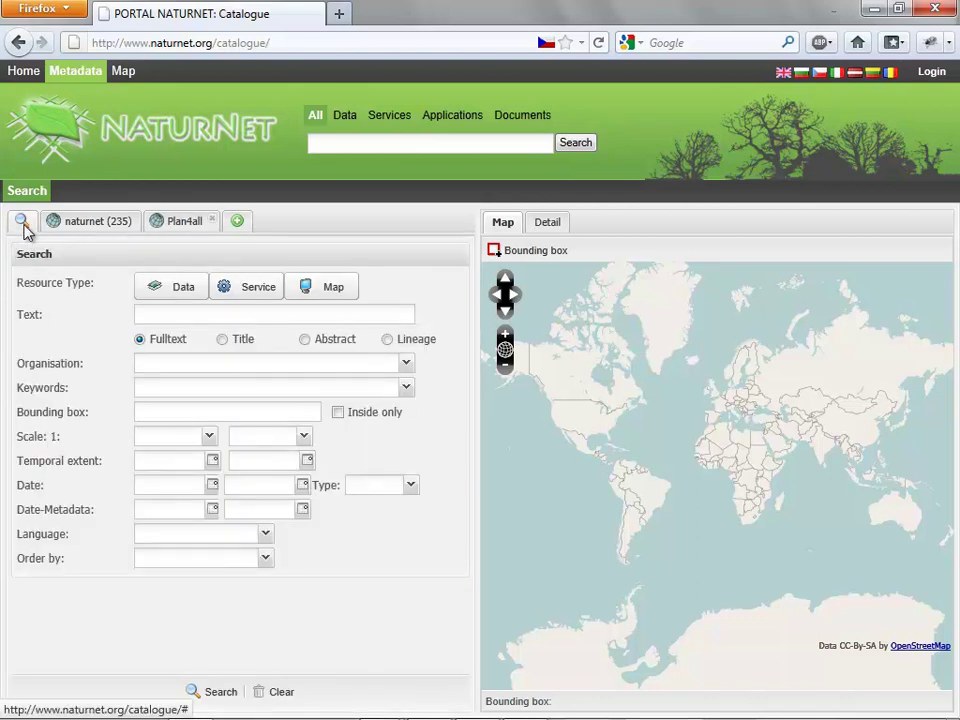
Search for Service resources with the text 'WMS' across naturnet and Plan4all.
click(250, 287)
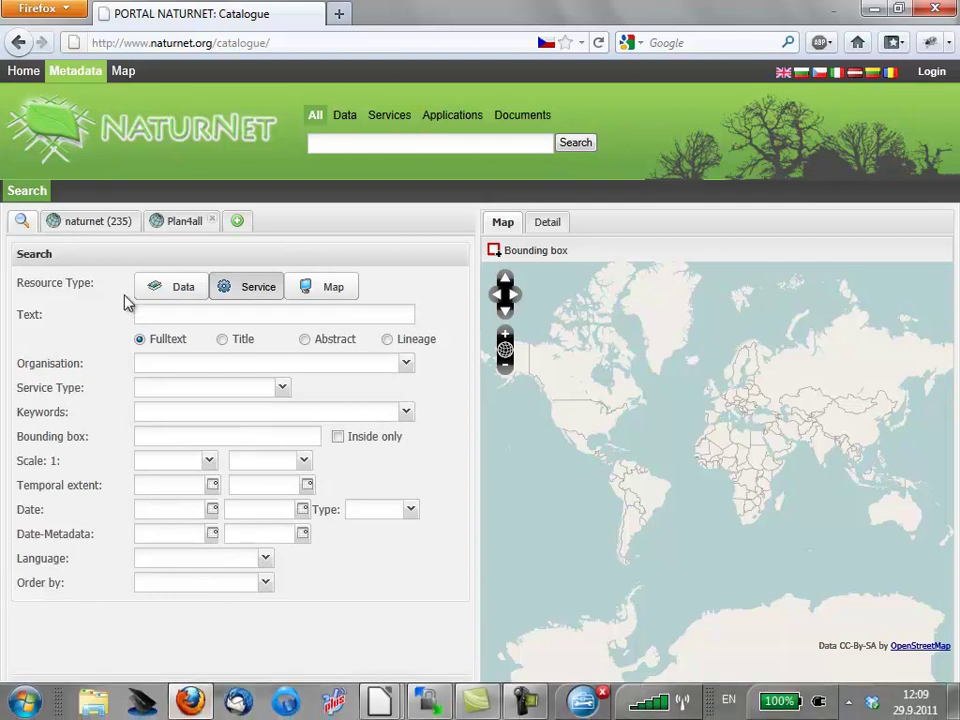
click(175, 315)
text(WMS)
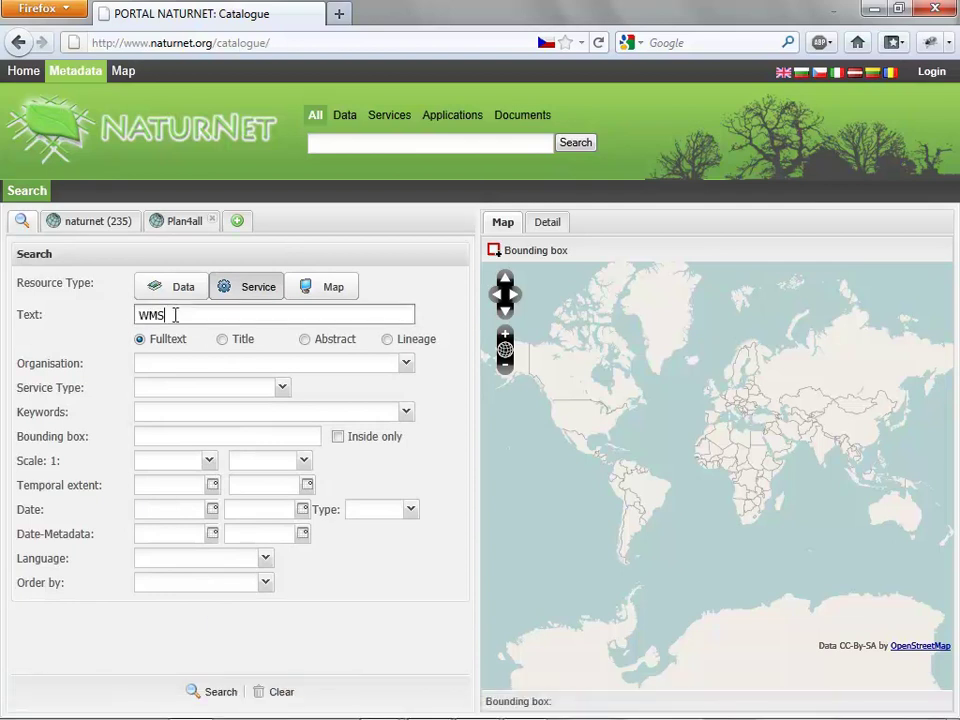
click(215, 691)
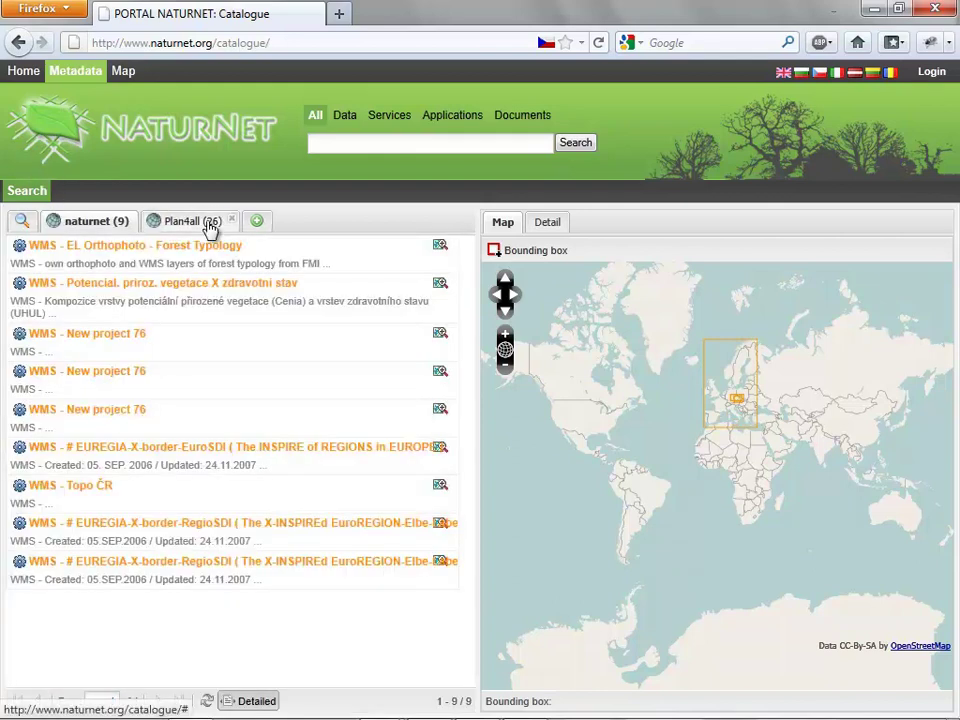
Review the naturnet results, then the 26 Plan4all WMS results, and start logging in.
click(83, 226)
click(168, 221)
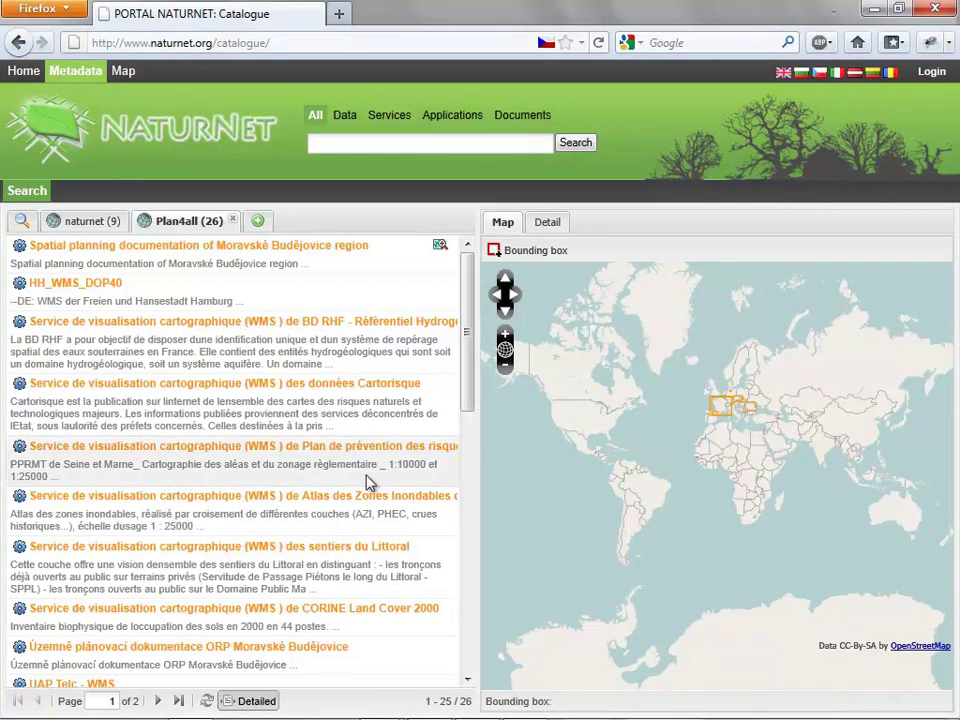
click(932, 72)
Log in to the portal with the administrator username and password.
click(598, 66)
text(admin)
key(Tab)
text(admin123)
key(Return)
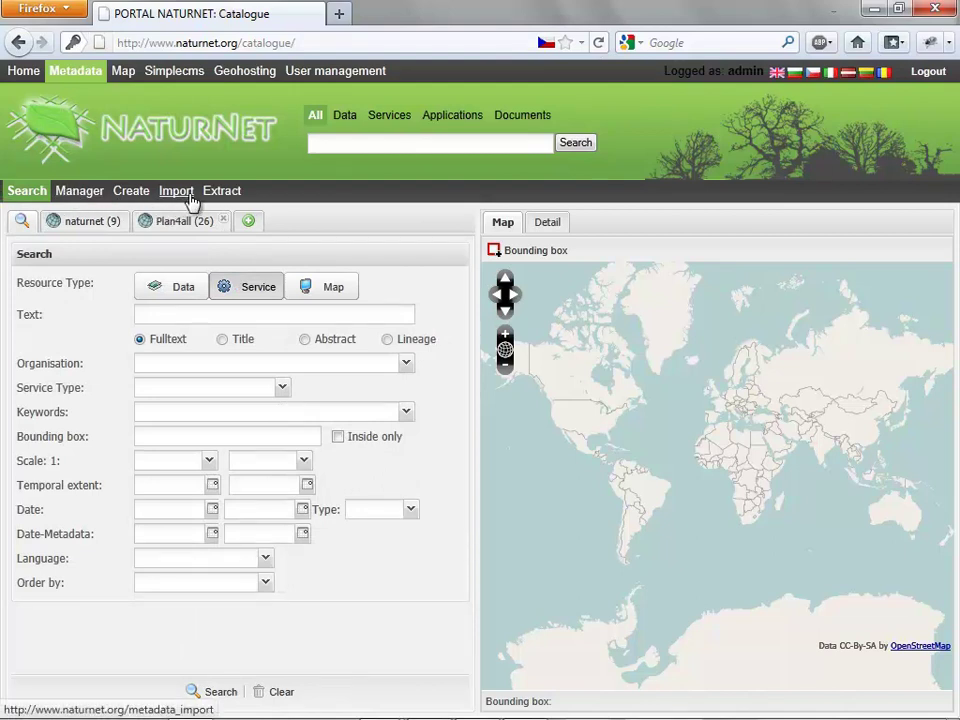
Open the record Manager and list the administrator's five records, including WMS - Topo ČR.
click(62, 190)
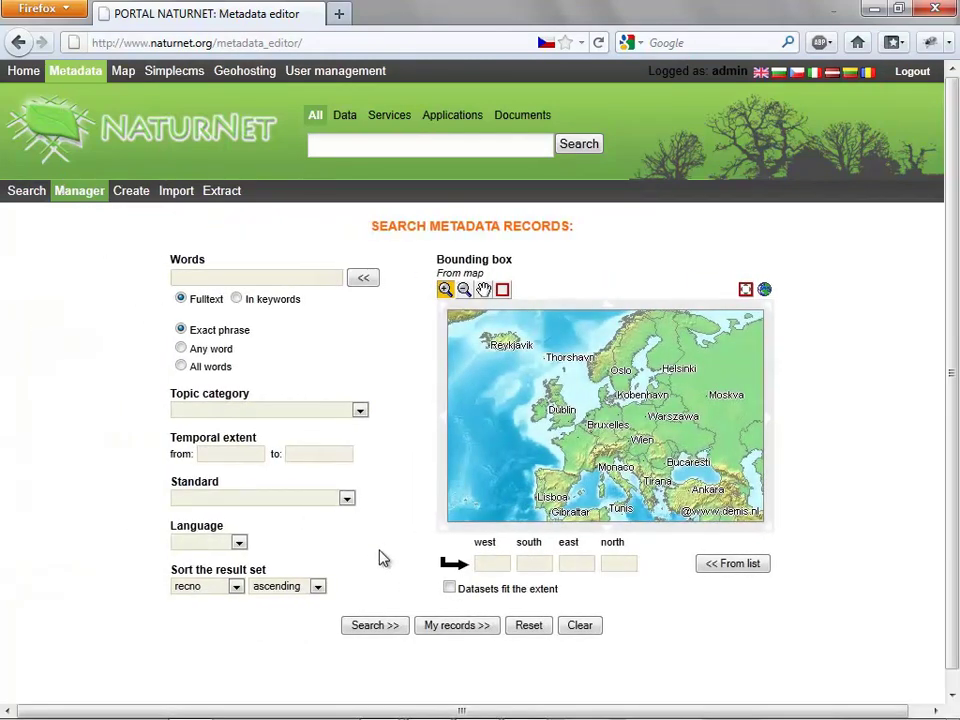
click(484, 628)
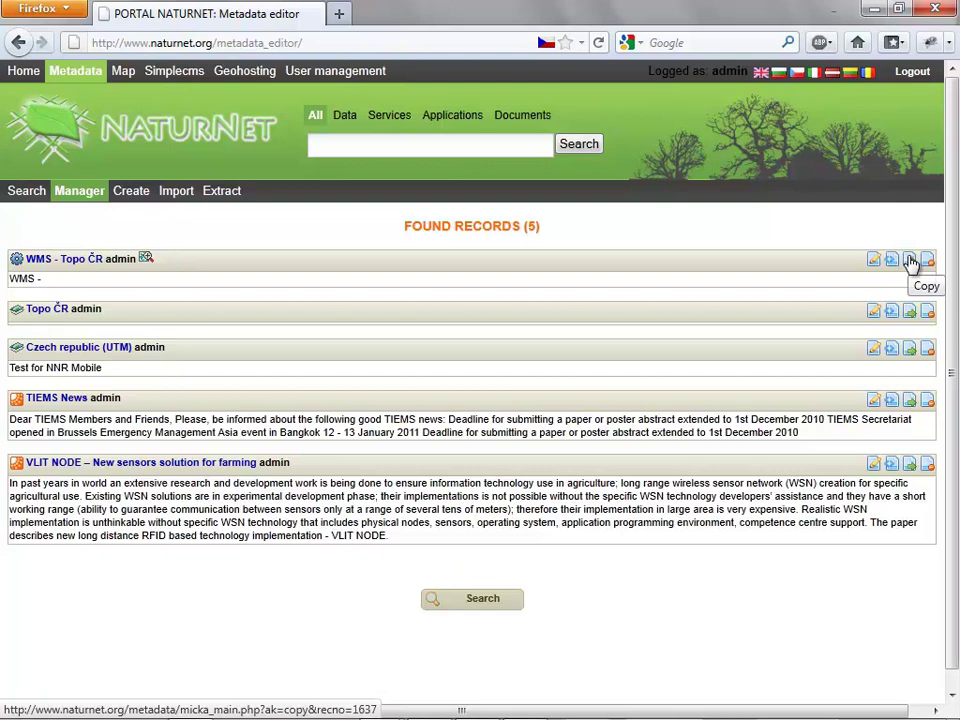
Open a blank metadata record form, browse its sections to the contacts, then open the Import page.
click(147, 198)
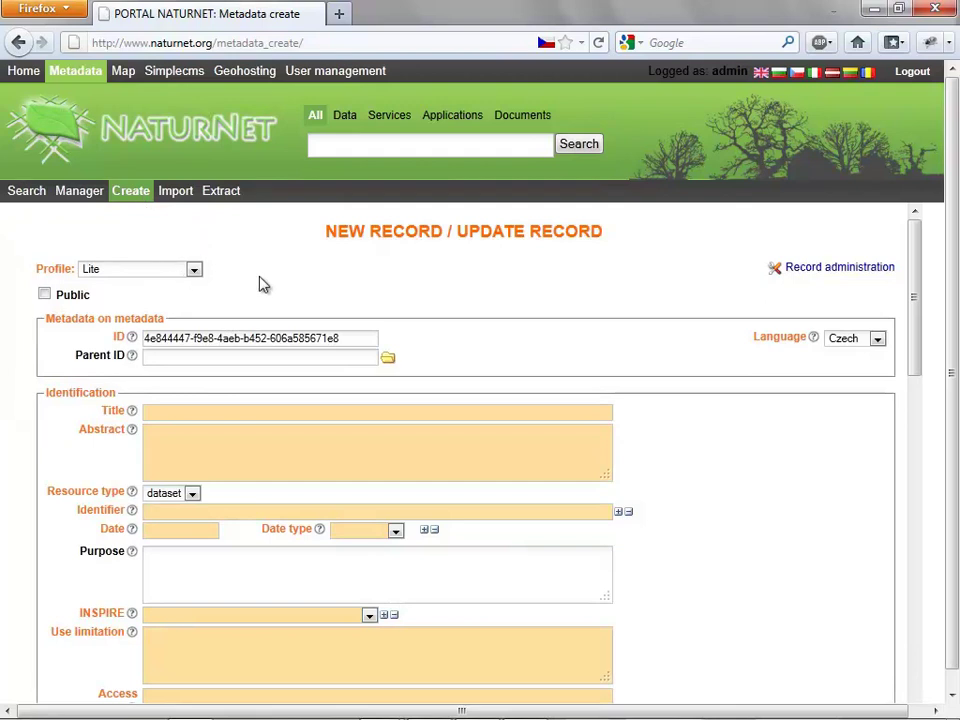
scroll(259, 284, down, 4)
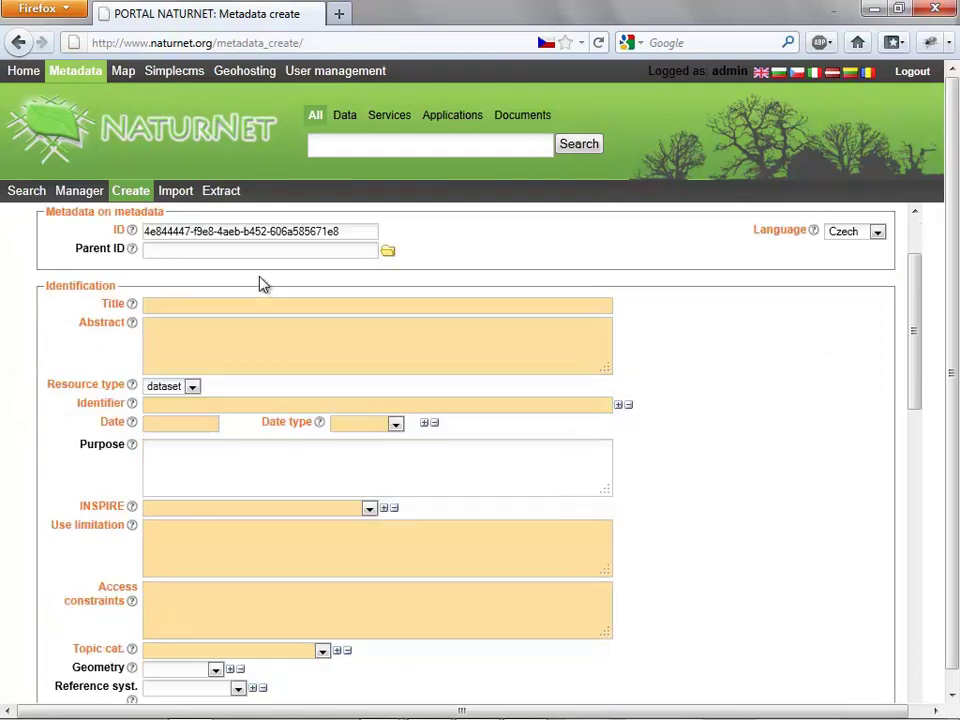
scroll(259, 284, down, 10)
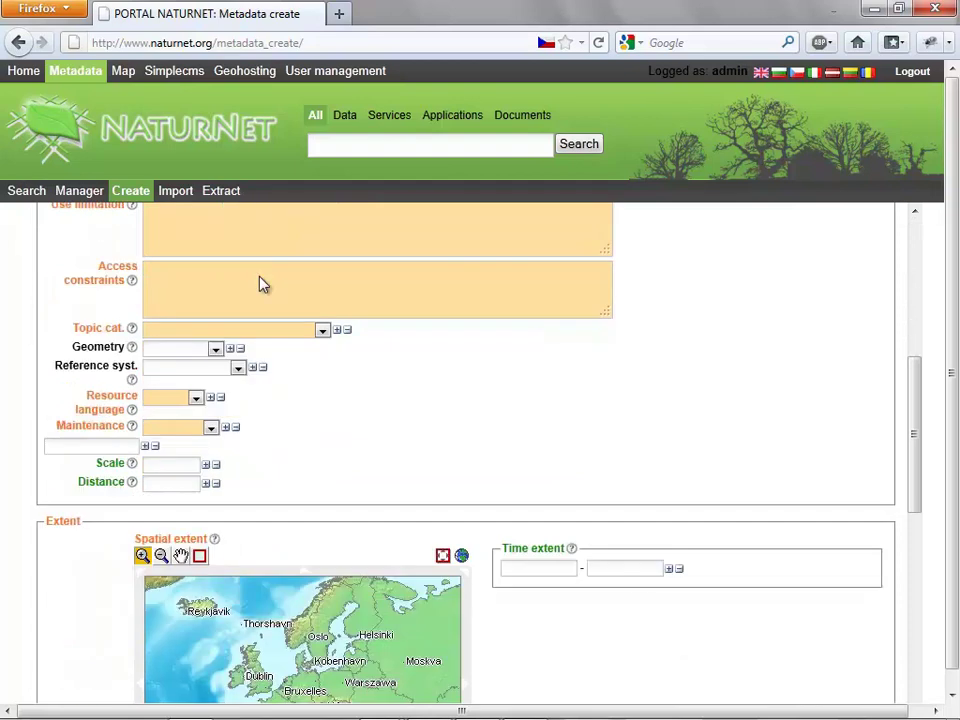
scroll(116, 278, down, 5)
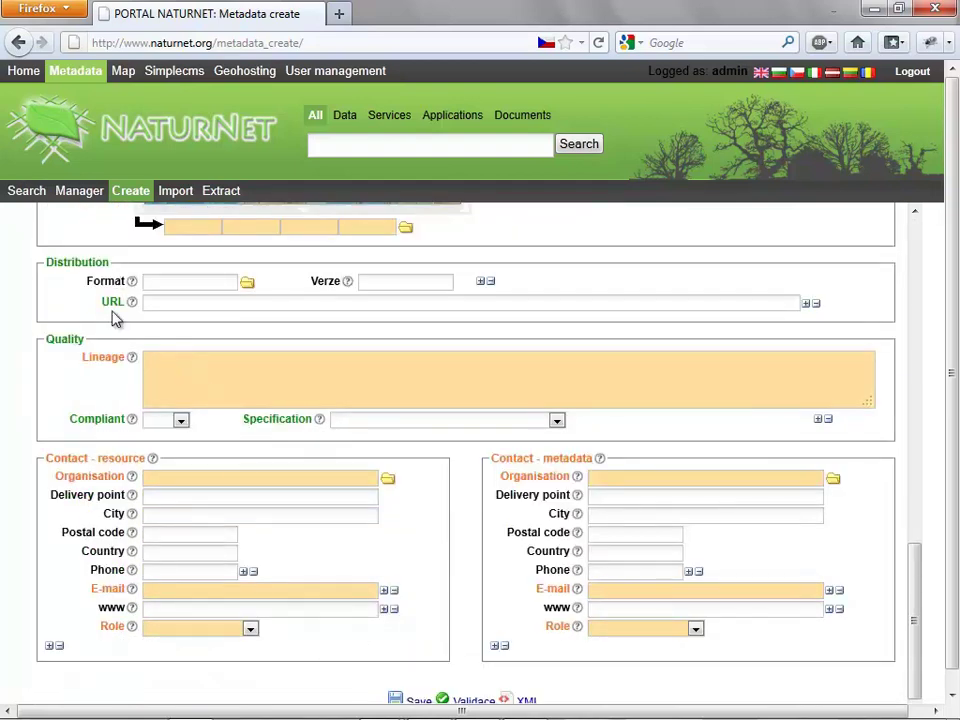
click(174, 190)
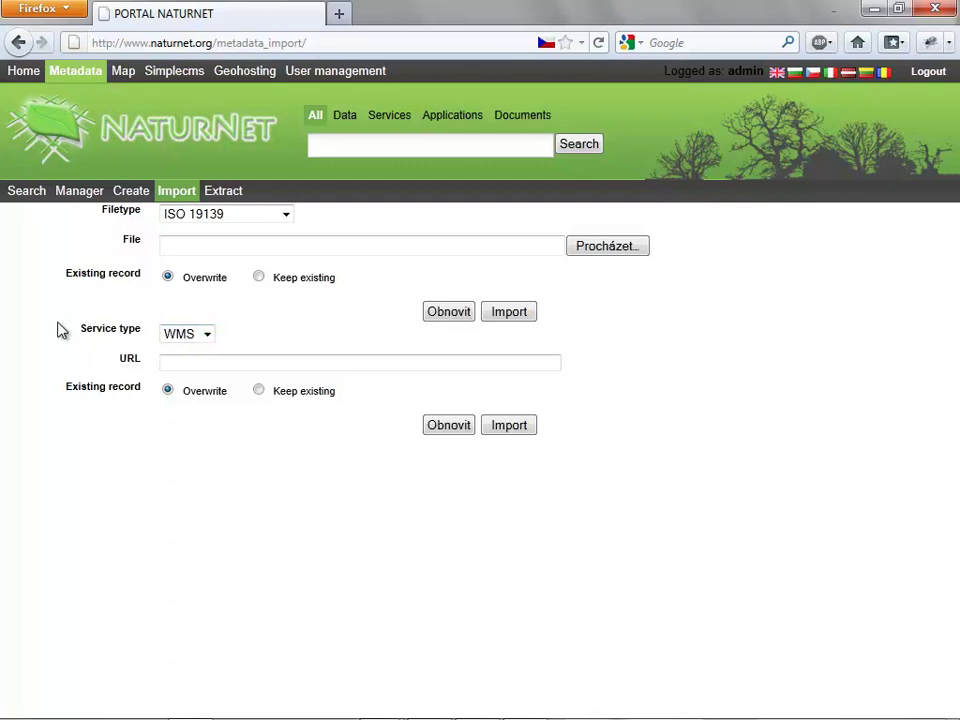
Keep WMS as the service type on the metadata import page.
click(207, 337)
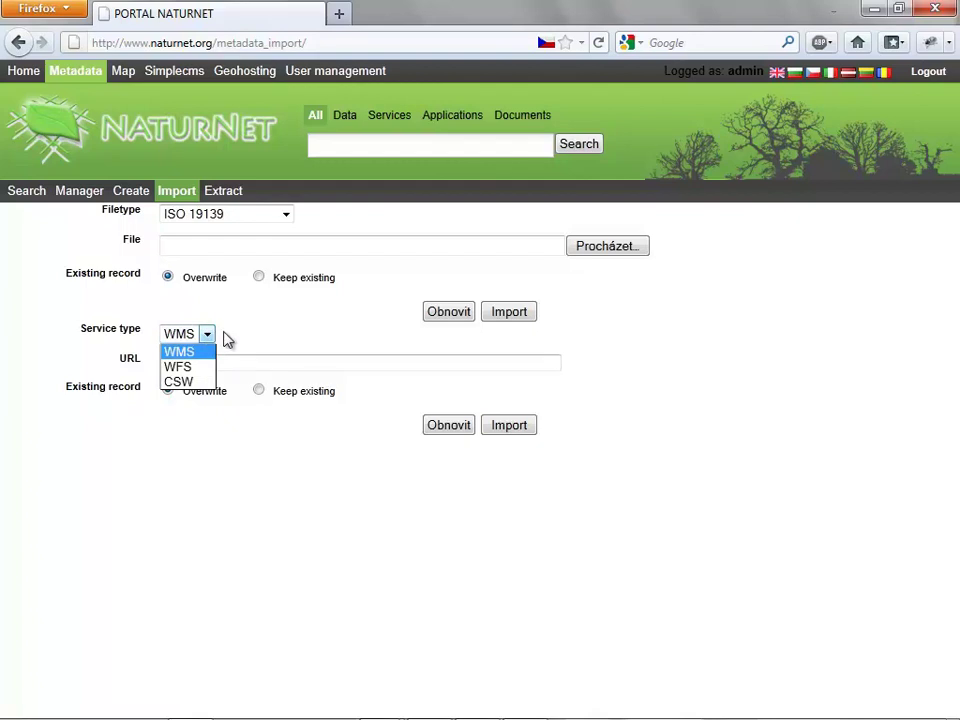
click(234, 337)
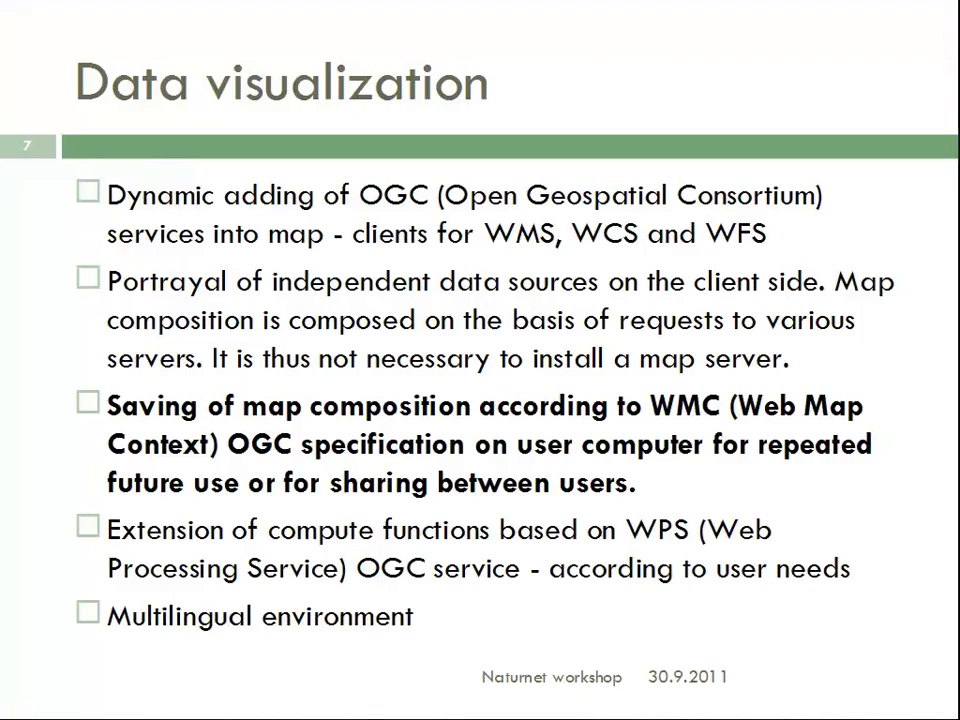
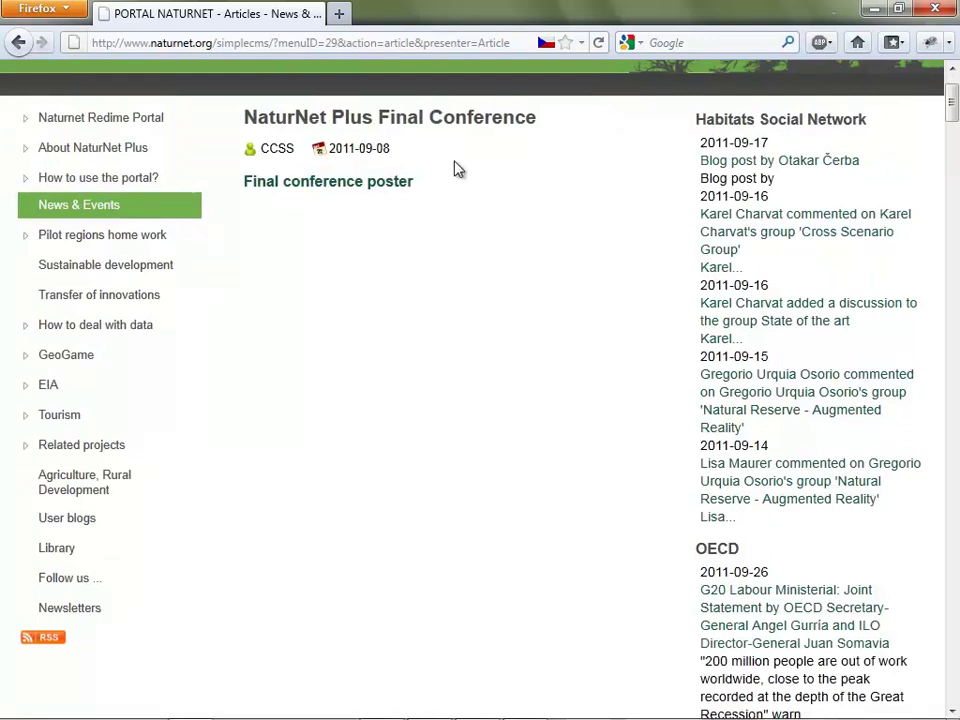
Scroll back to the top of the NaturNet Plus Final Conference article in News & Events.
scroll(455, 170, up, 2)
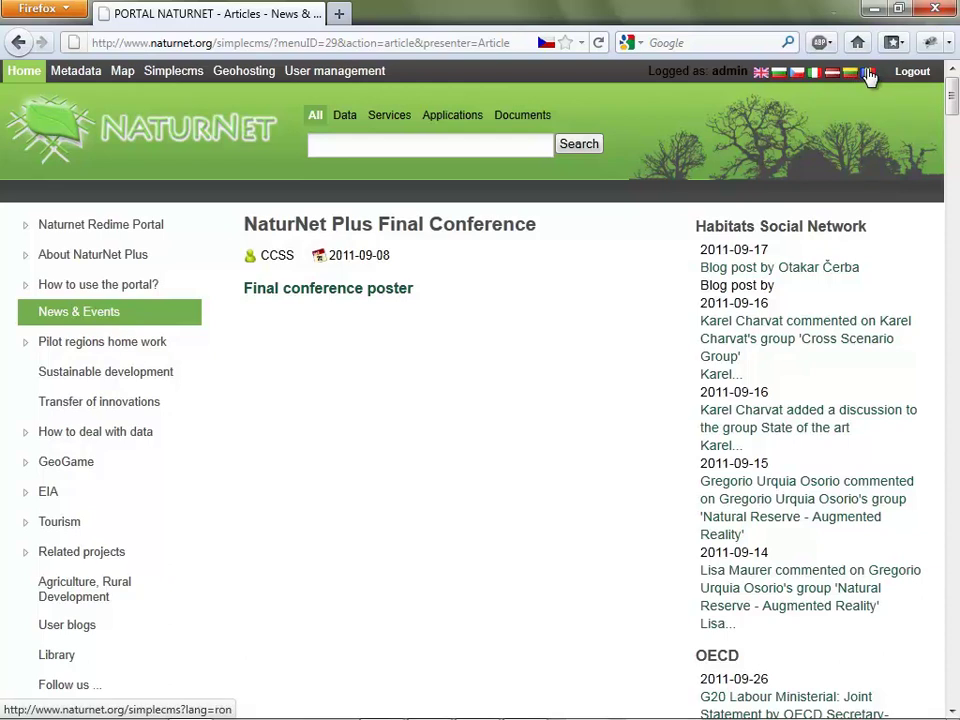
click(869, 74)
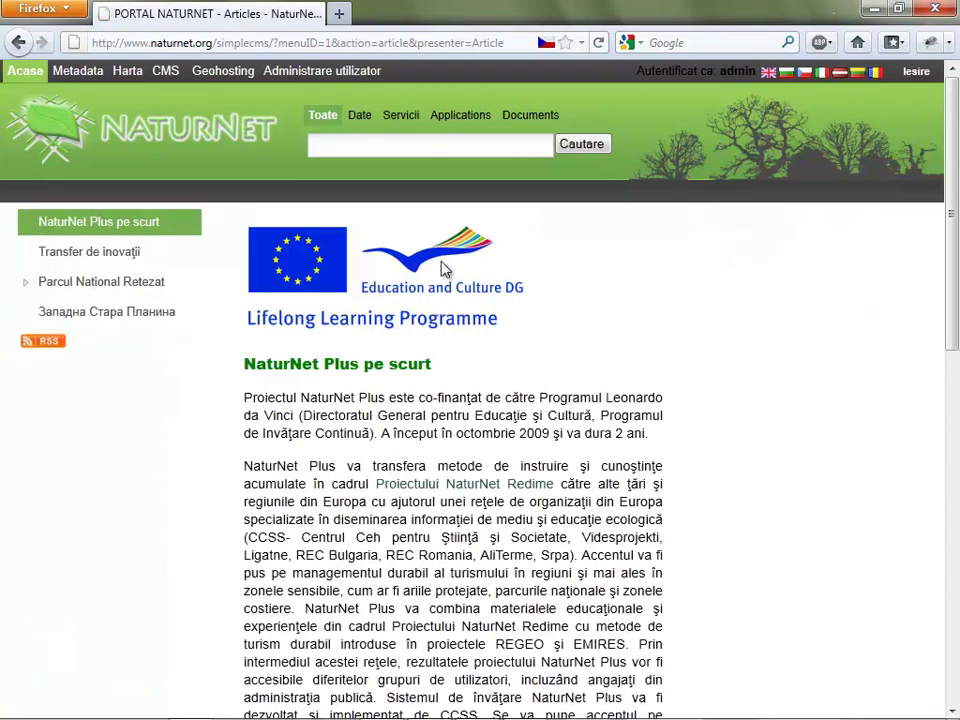
scroll(445, 270, down, 1)
scroll(445, 270, down, 1)
scroll(445, 268, up, 2)
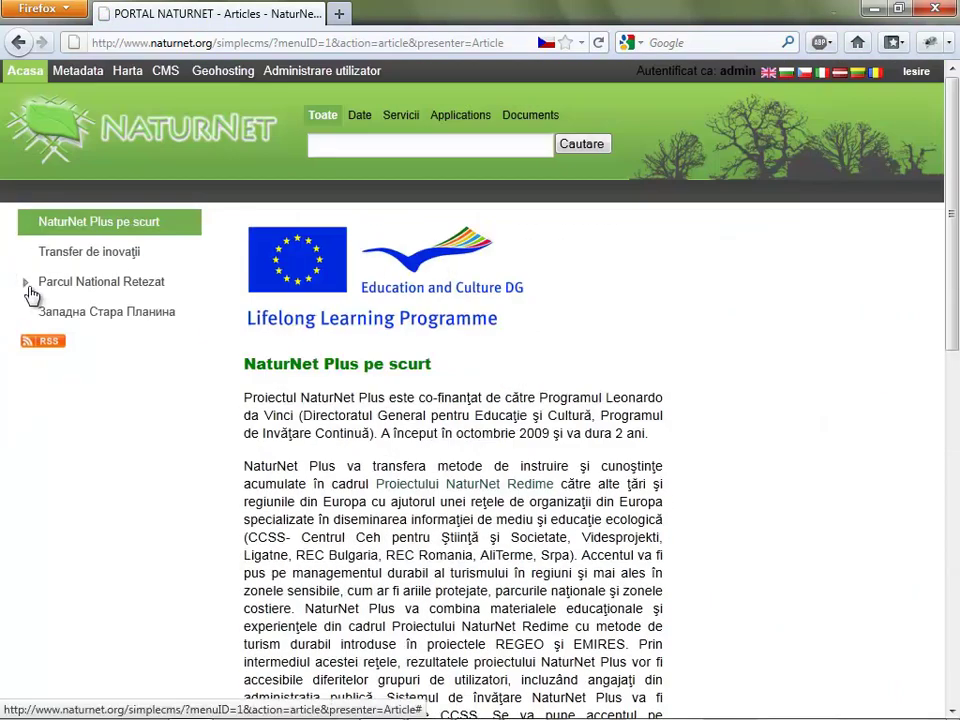
click(27, 284)
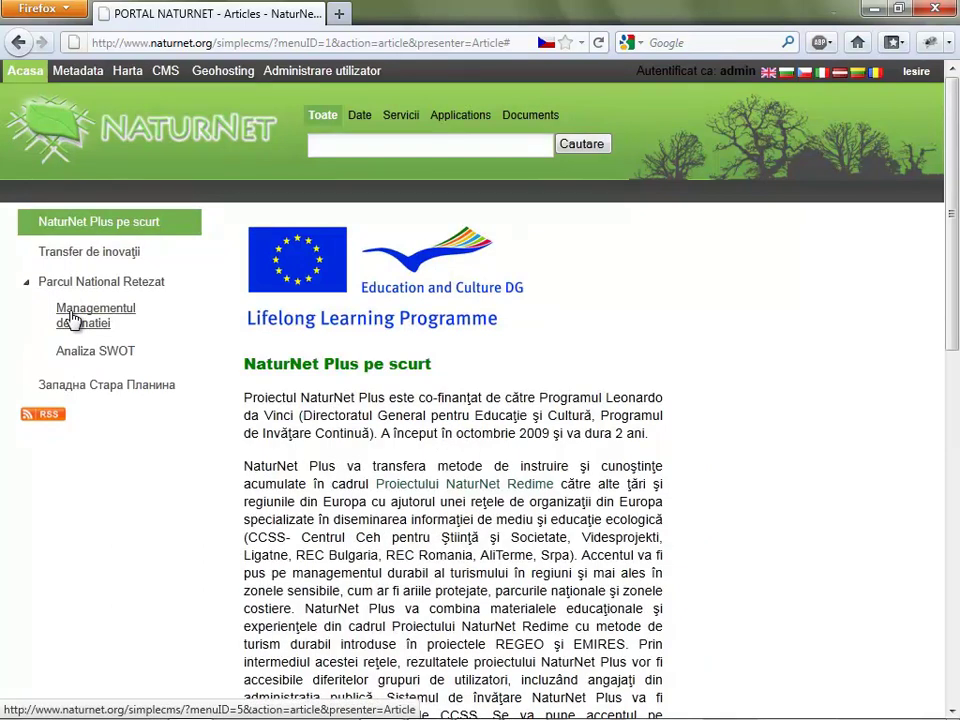
click(73, 318)
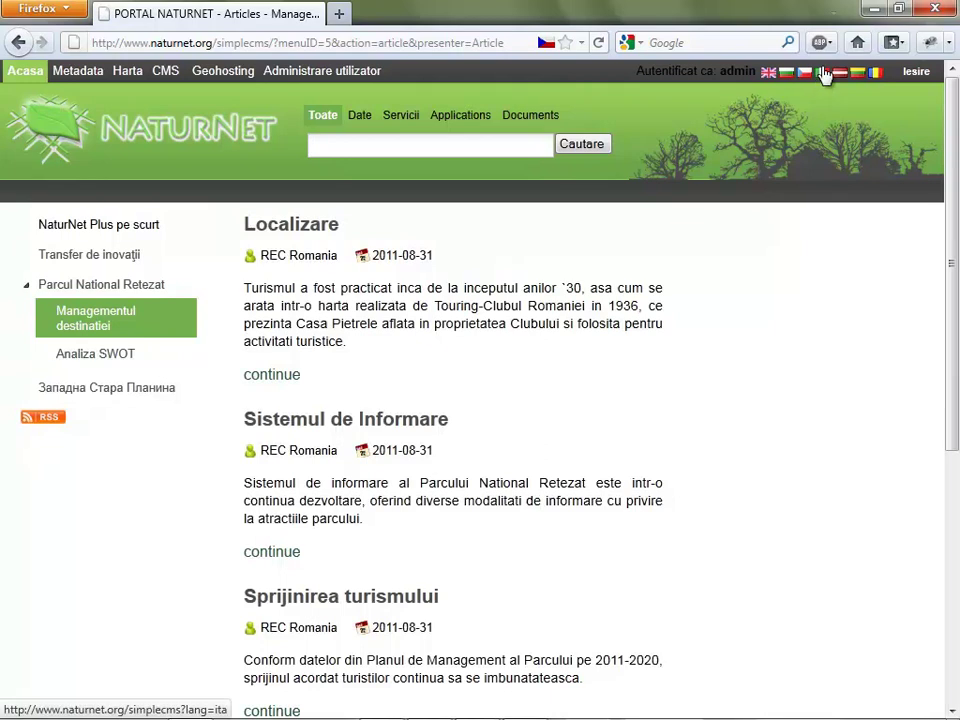
click(766, 72)
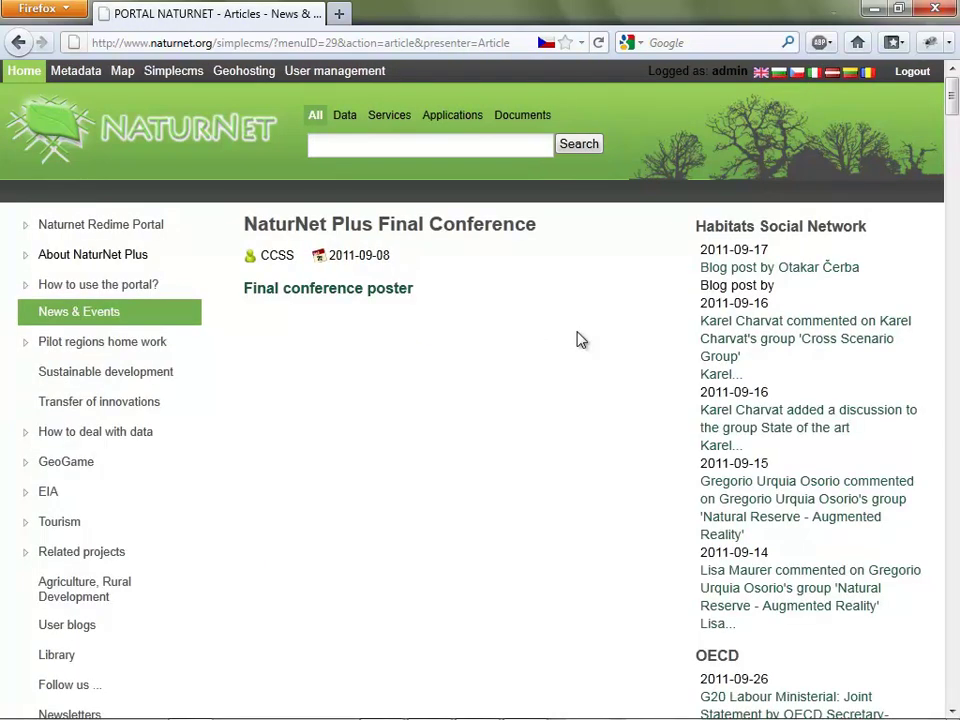
scroll(577, 340, down, 2)
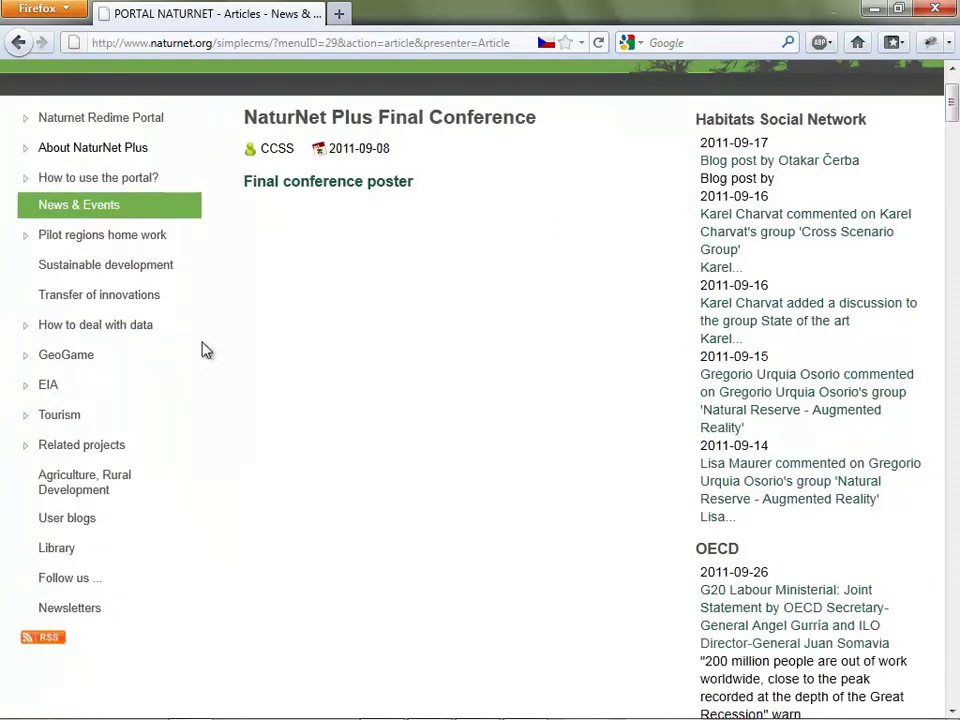
click(48, 648)
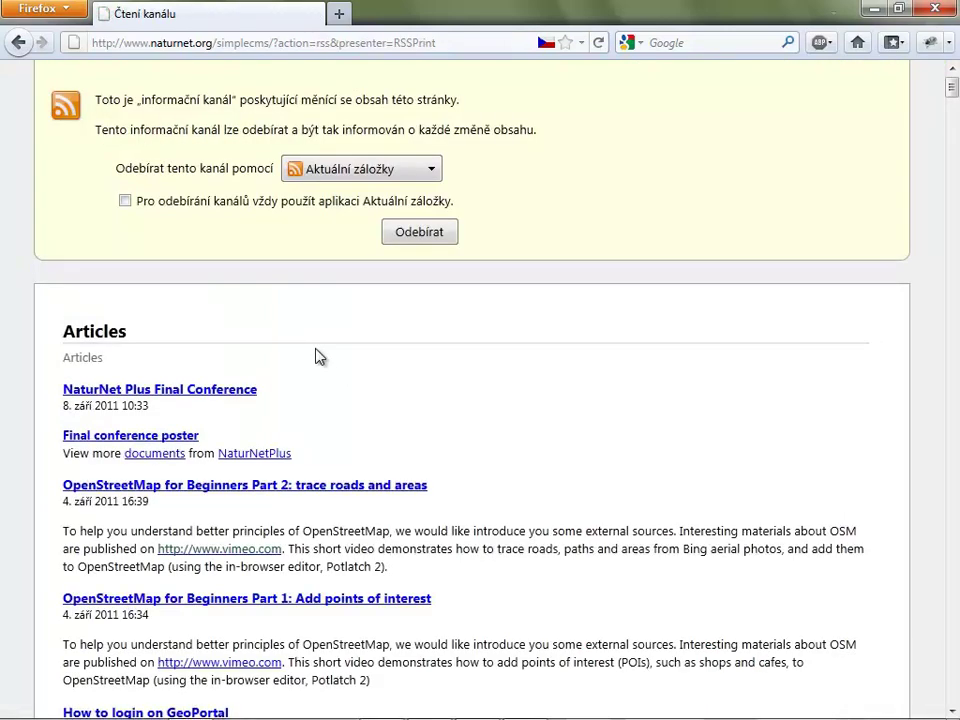
scroll(230, 320, down, 5)
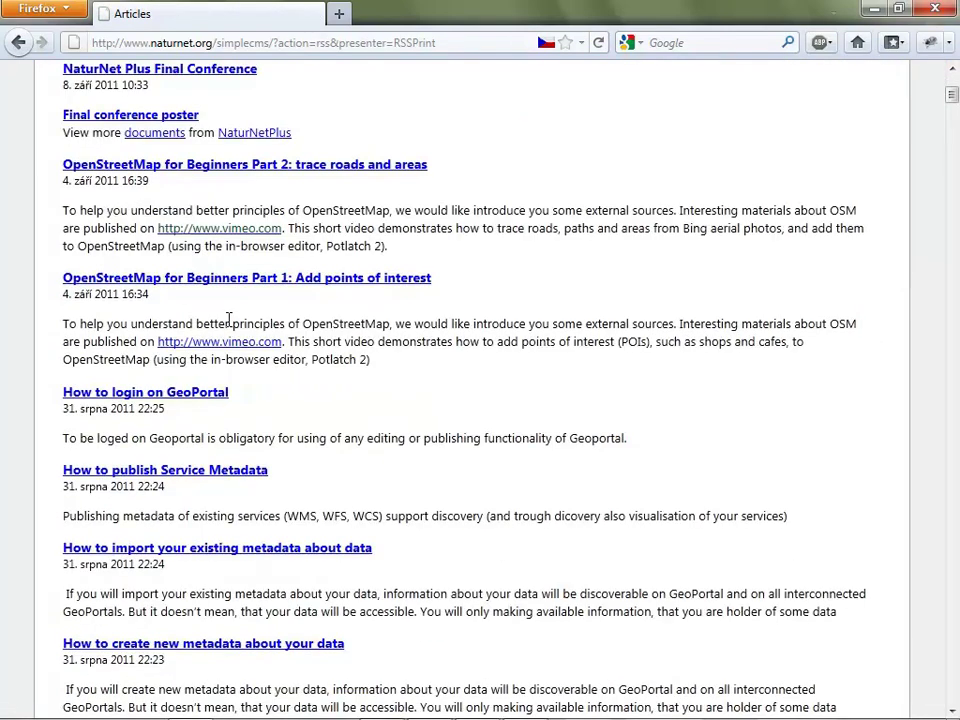
scroll(230, 320, down, 3)
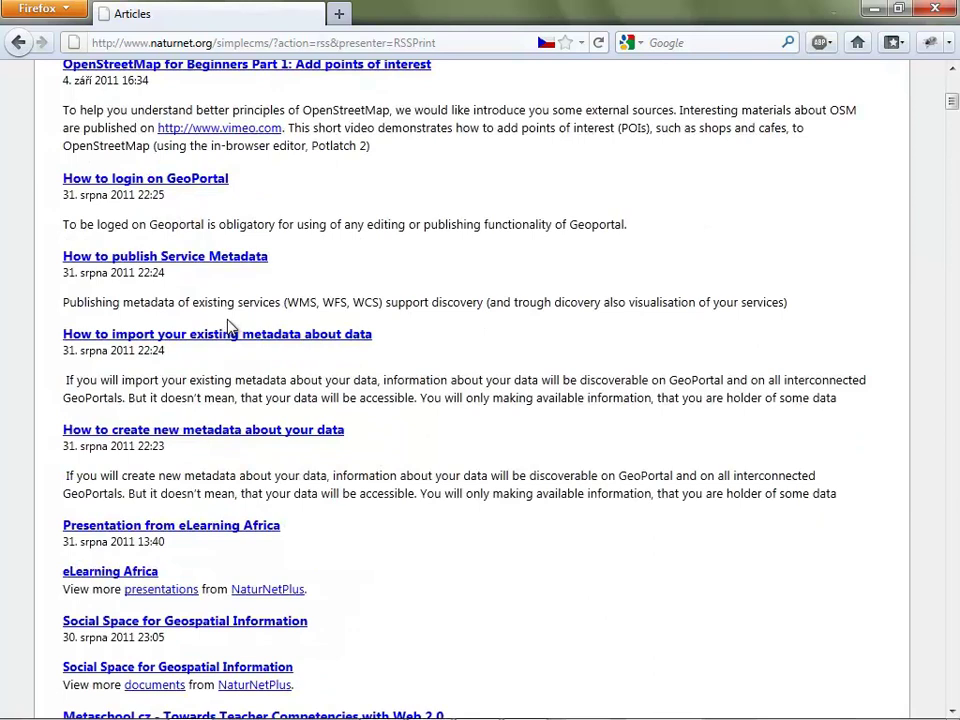
scroll(229, 325, up, 5)
click(18, 42)
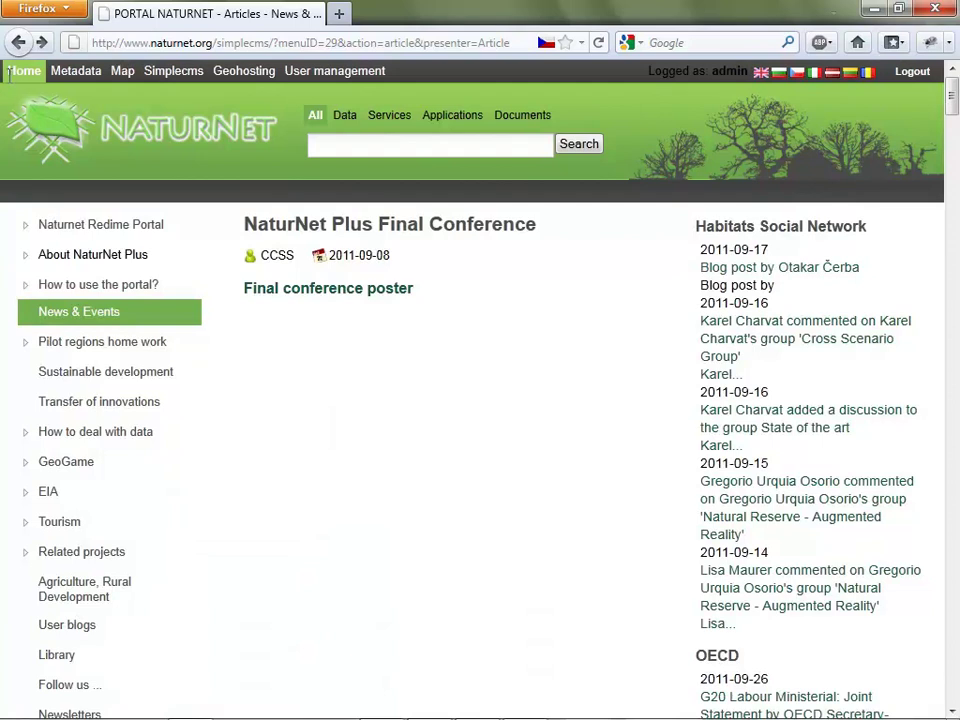
Switch to the Simplecms administration view and start adding a new menu entry.
click(156, 80)
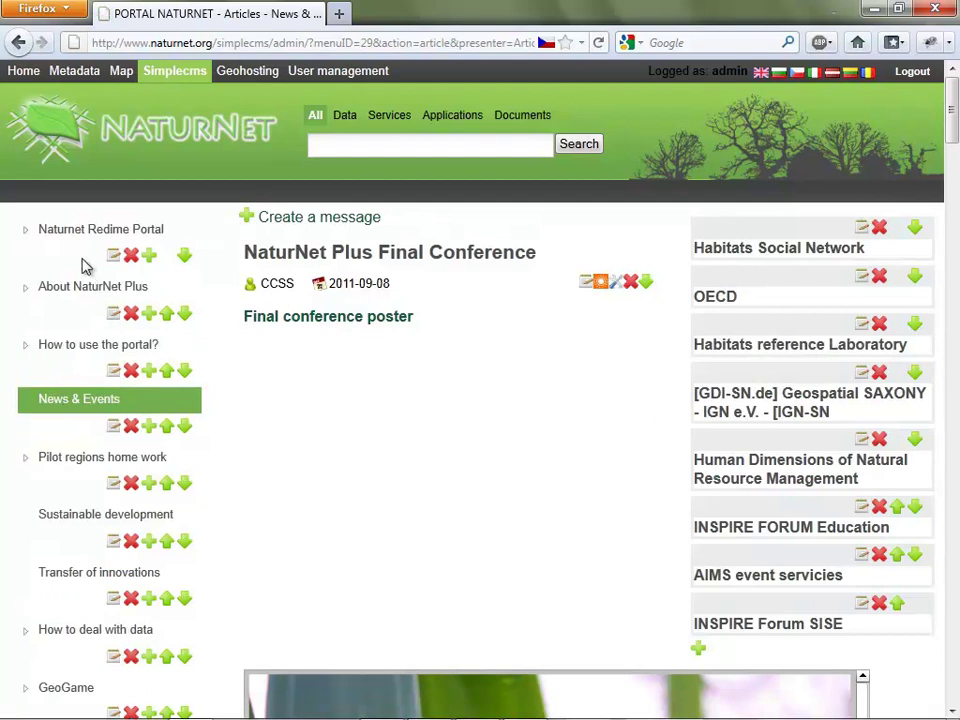
scroll(90, 154, down, 2)
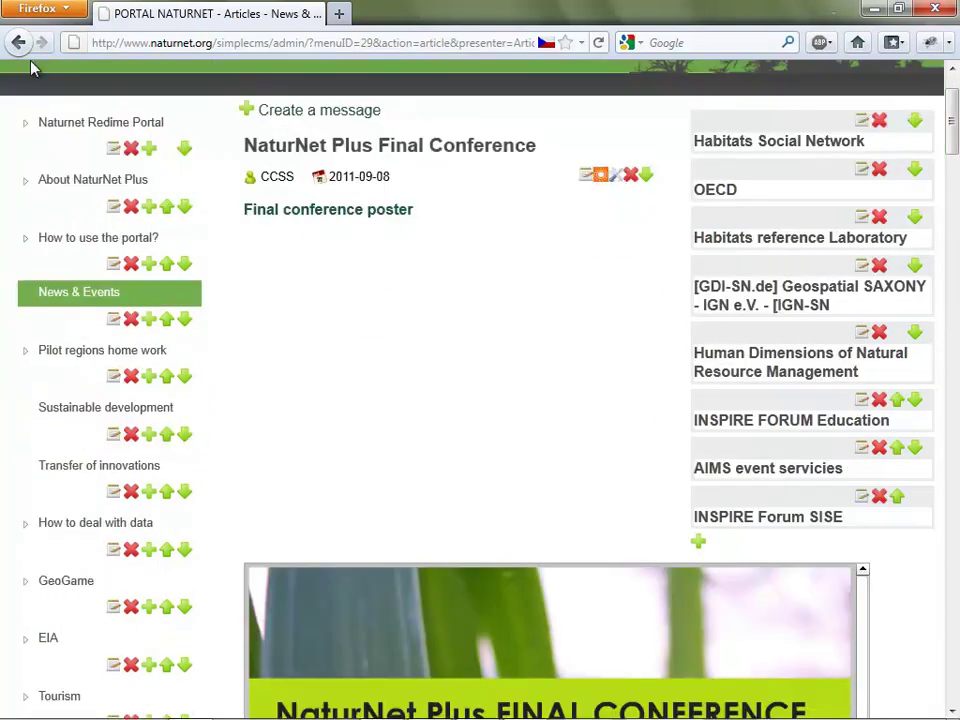
scroll(15, 186, down, 15)
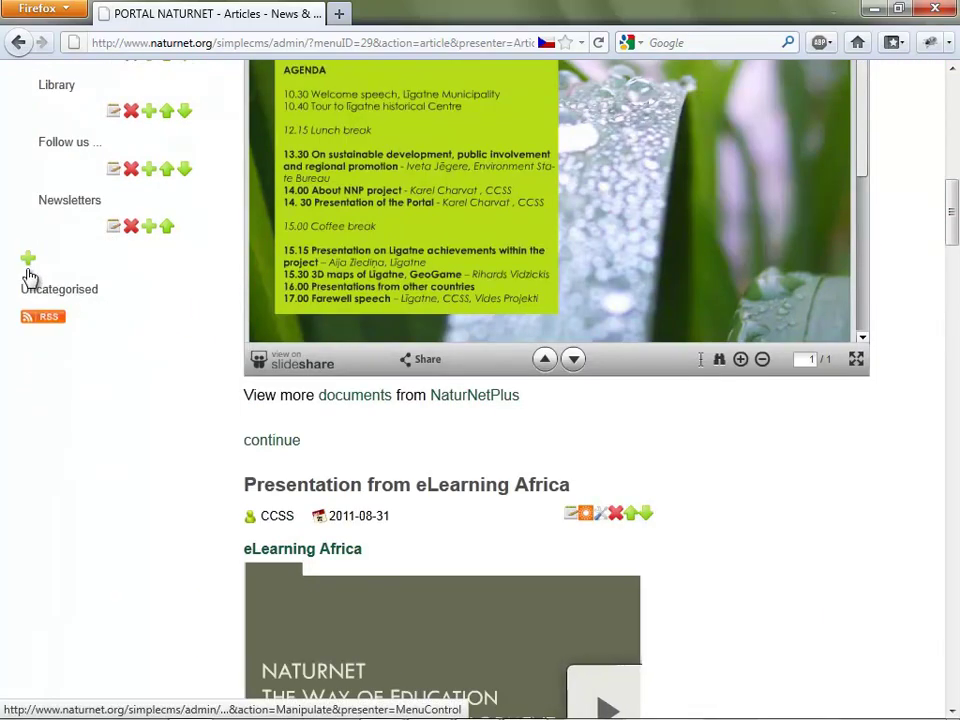
scroll(81, 261, up, 18)
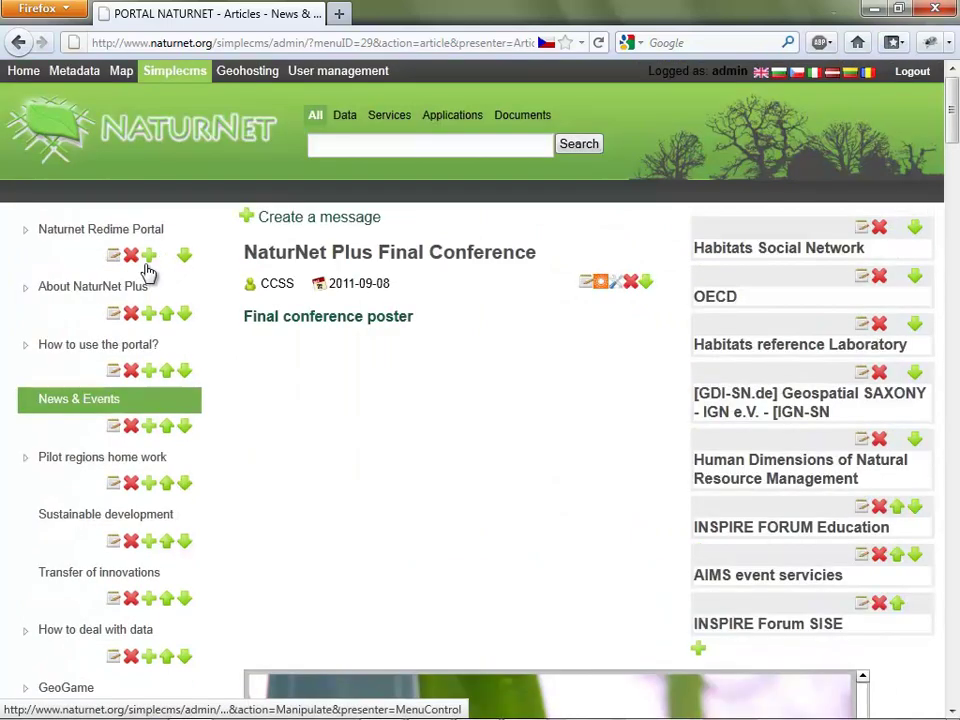
click(148, 257)
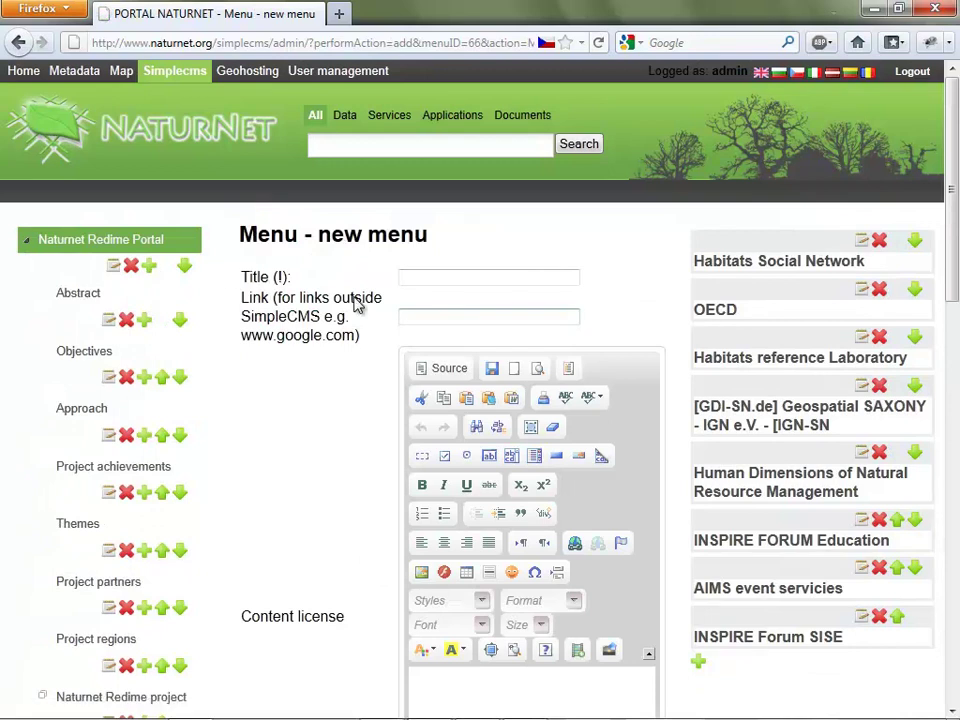
Save a new menu entry titled 'Presentation'.
scroll(356, 303, down, 2)
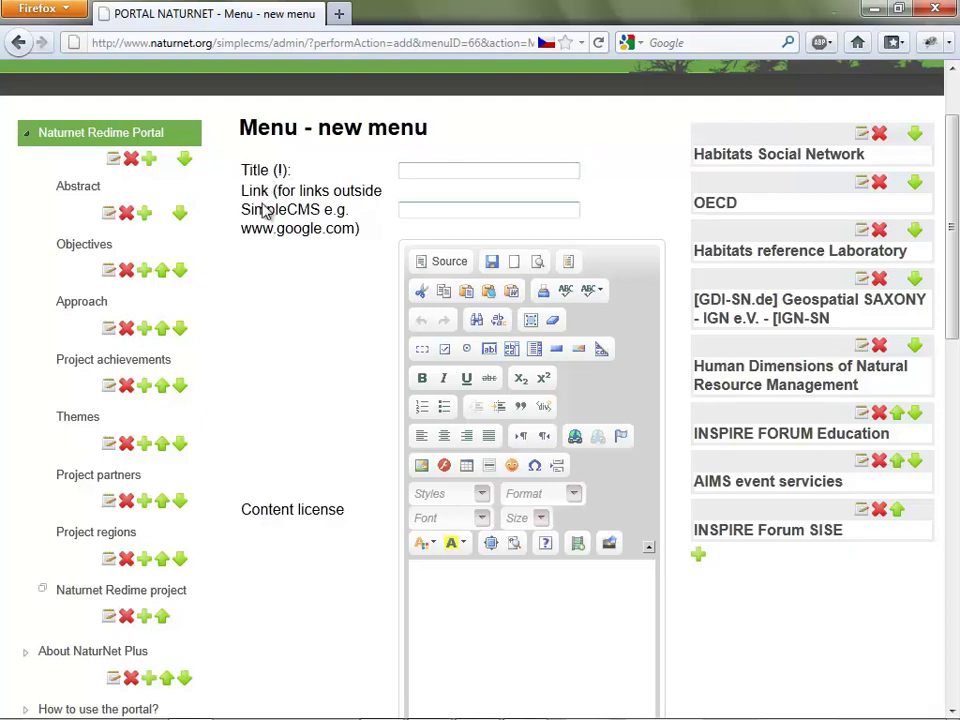
scroll(429, 285, up, 2)
click(429, 285)
text(P)
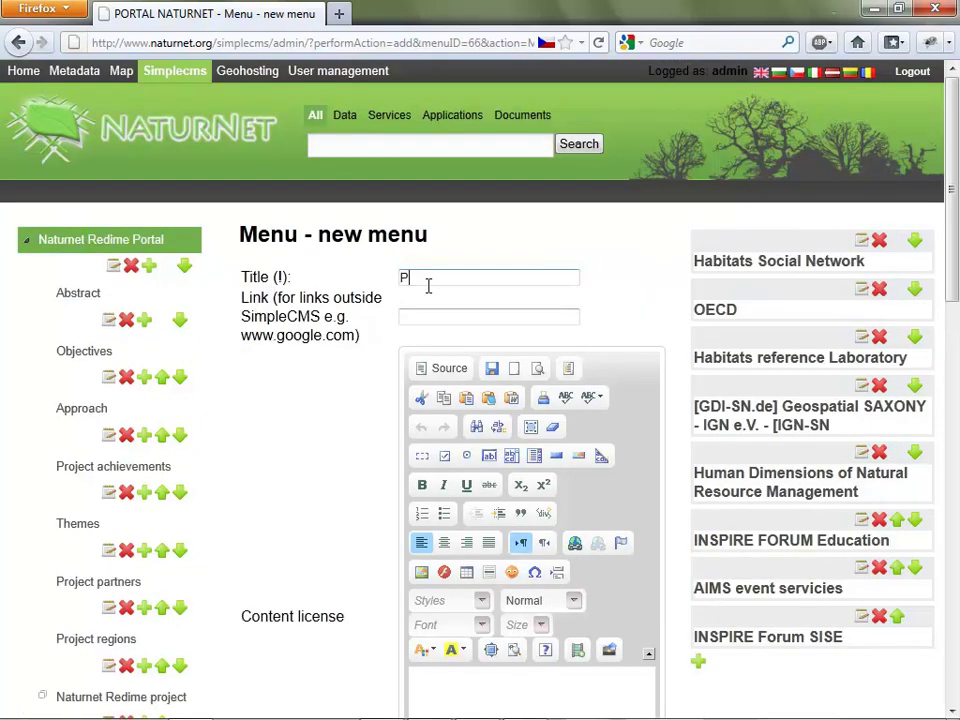
text(resentation)
scroll(429, 290, down, 4)
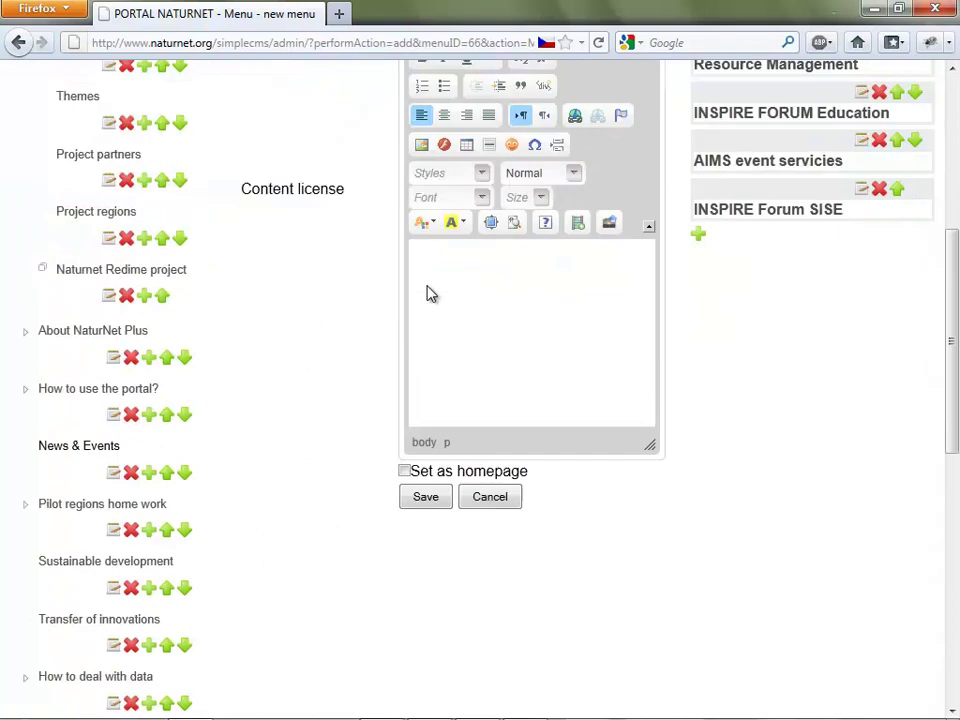
click(424, 497)
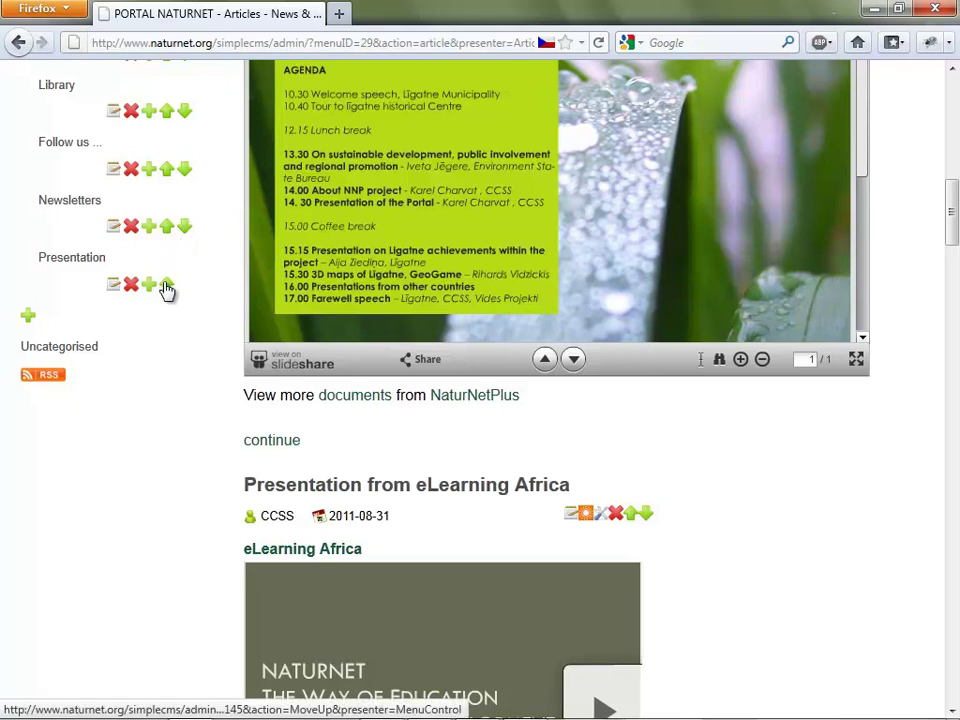
Move Presentation one place up above Newsletters and open its empty category page.
click(167, 289)
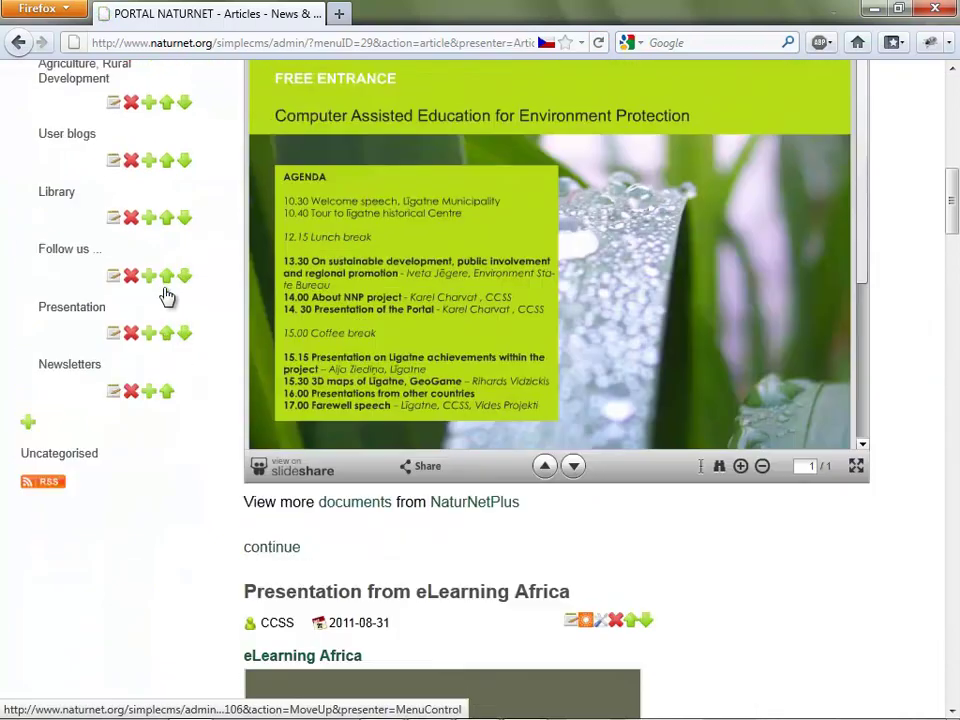
click(78, 311)
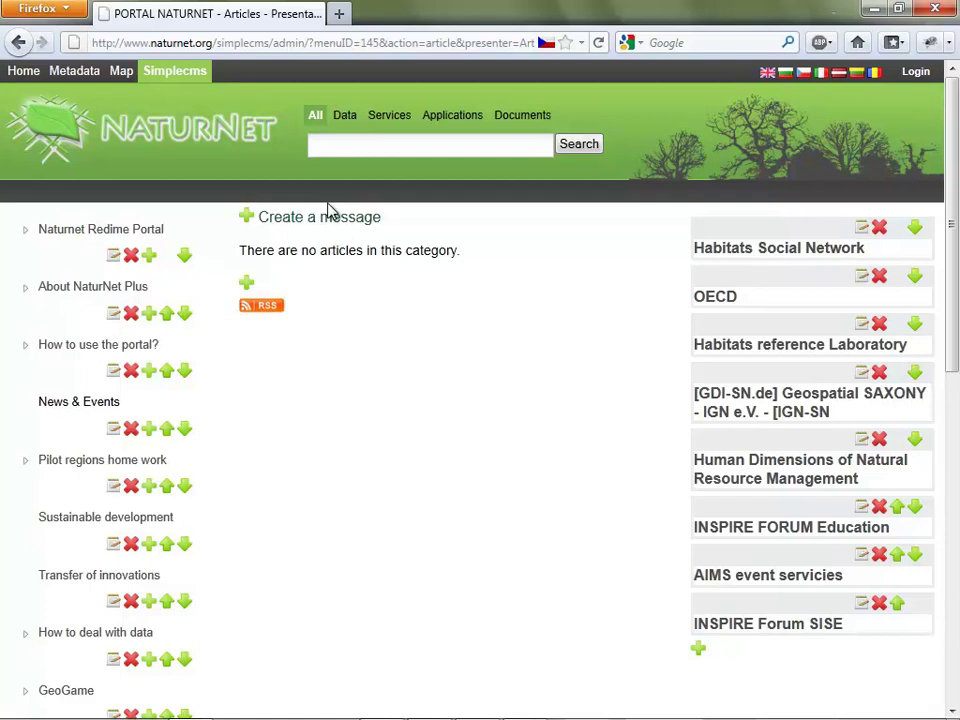
Create and publish a Presentation message reading 'This is for presentation purpose'.
click(330, 214)
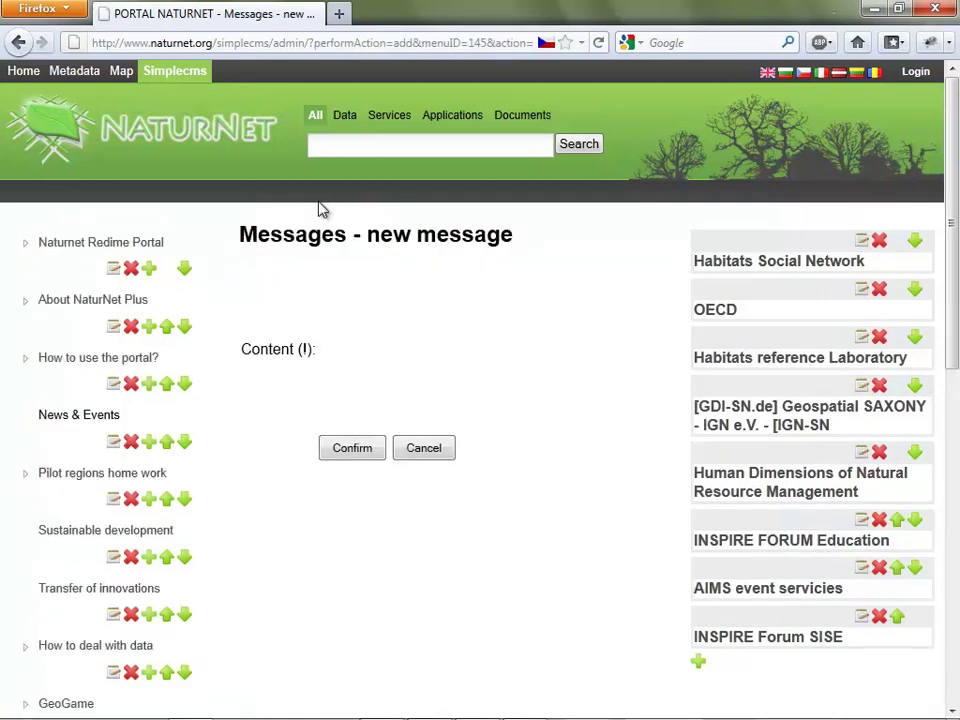
scroll(365, 475, down, 2)
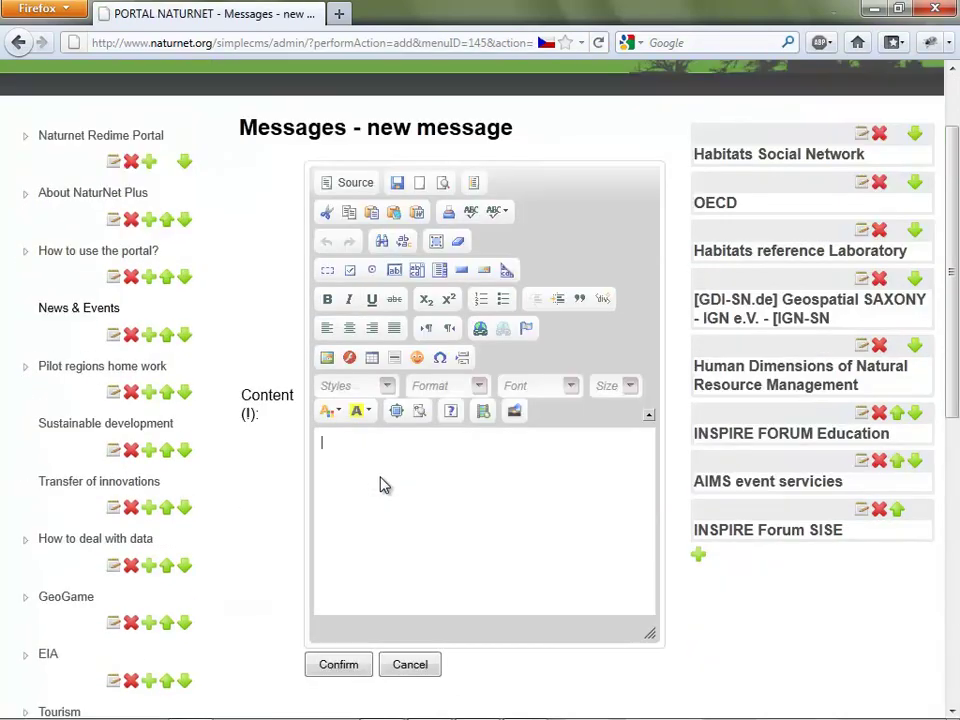
click(381, 484)
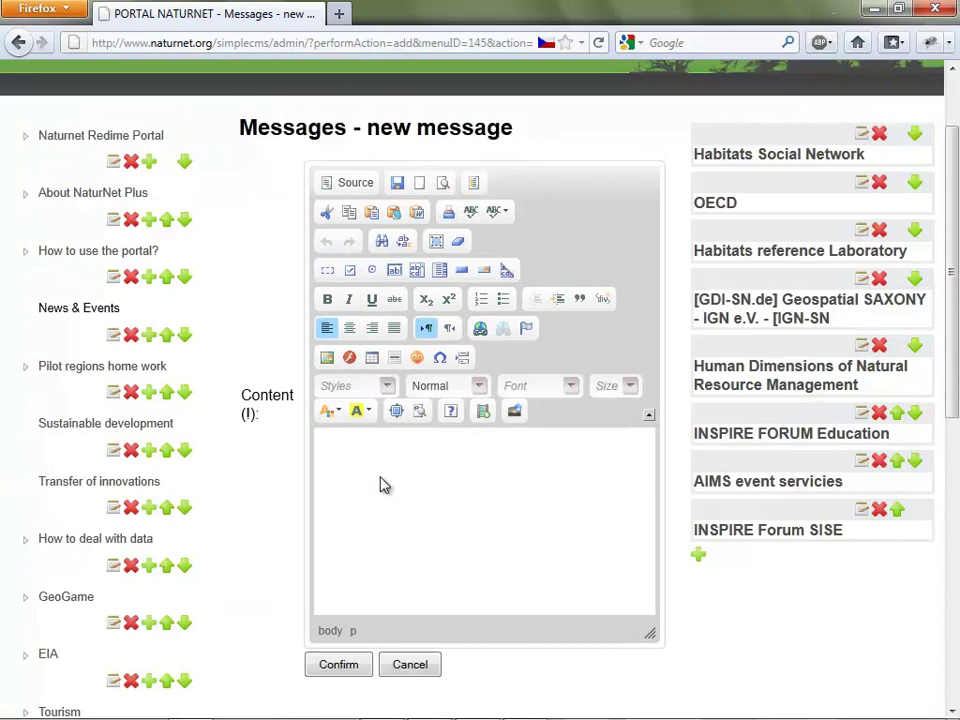
text(This is for presentation p)
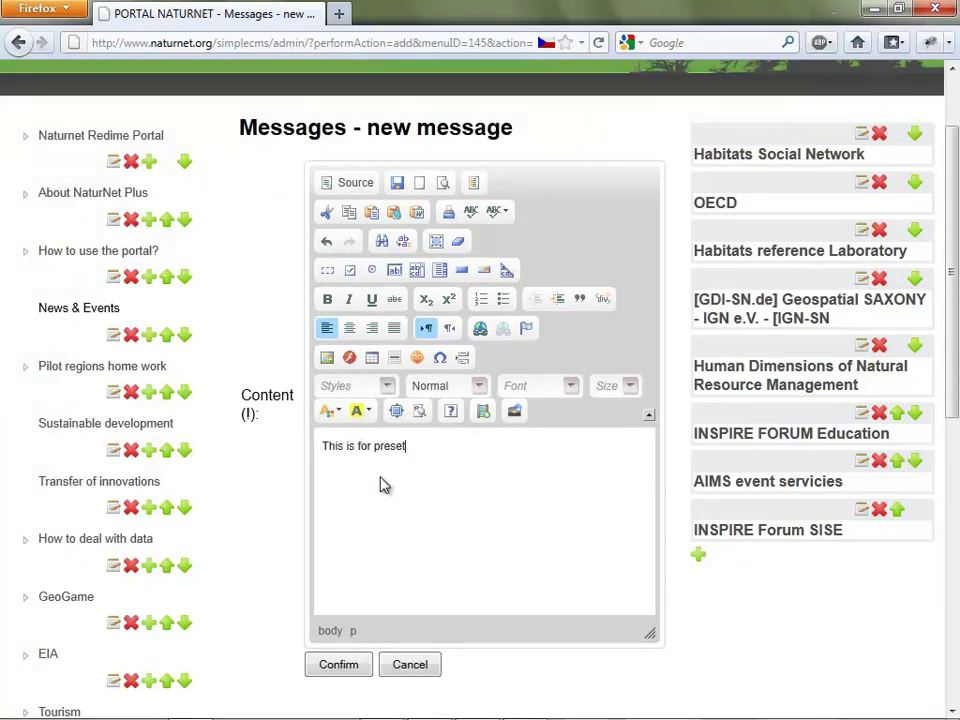
text(urpose)
scroll(363, 517, down, 2)
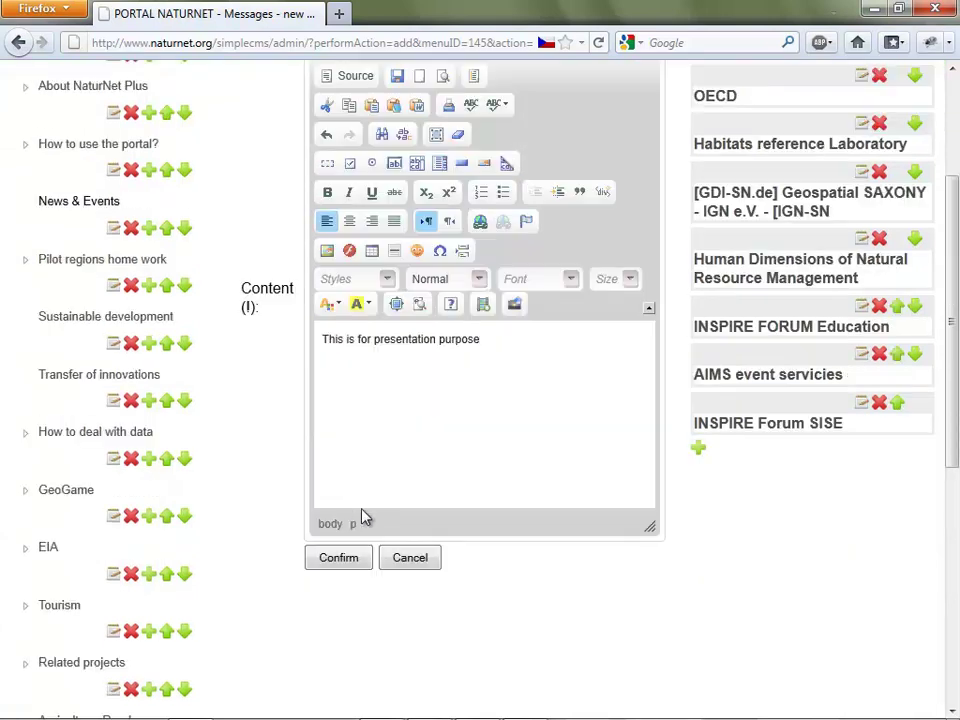
click(341, 558)
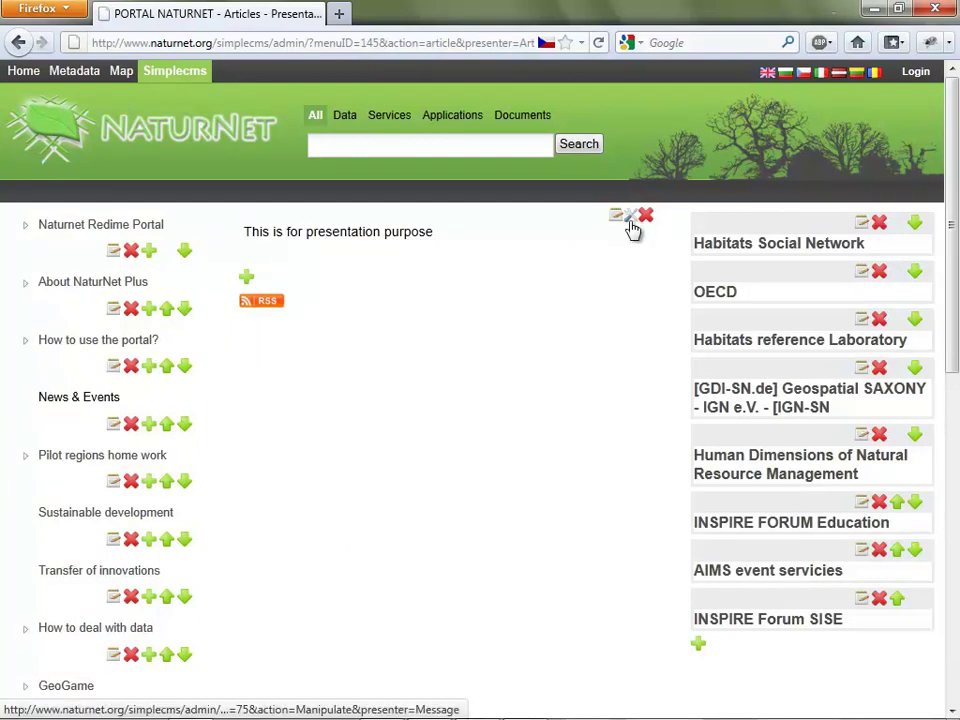
Start a new article titled 'New festival' with author 'Me' and perex 'short'.
click(246, 279)
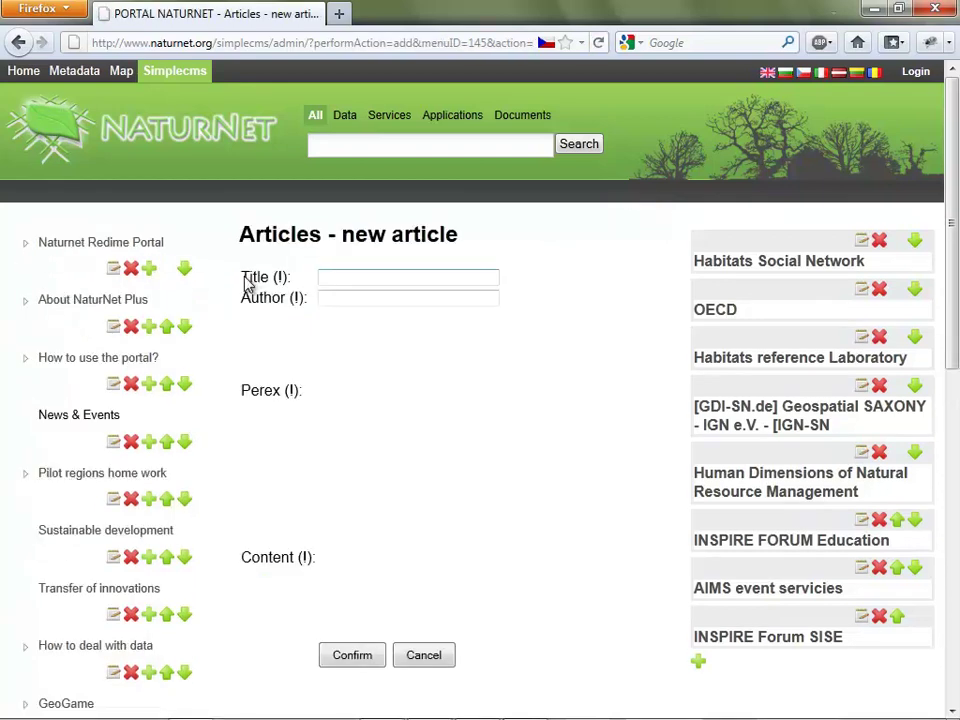
scroll(435, 203, down, 2)
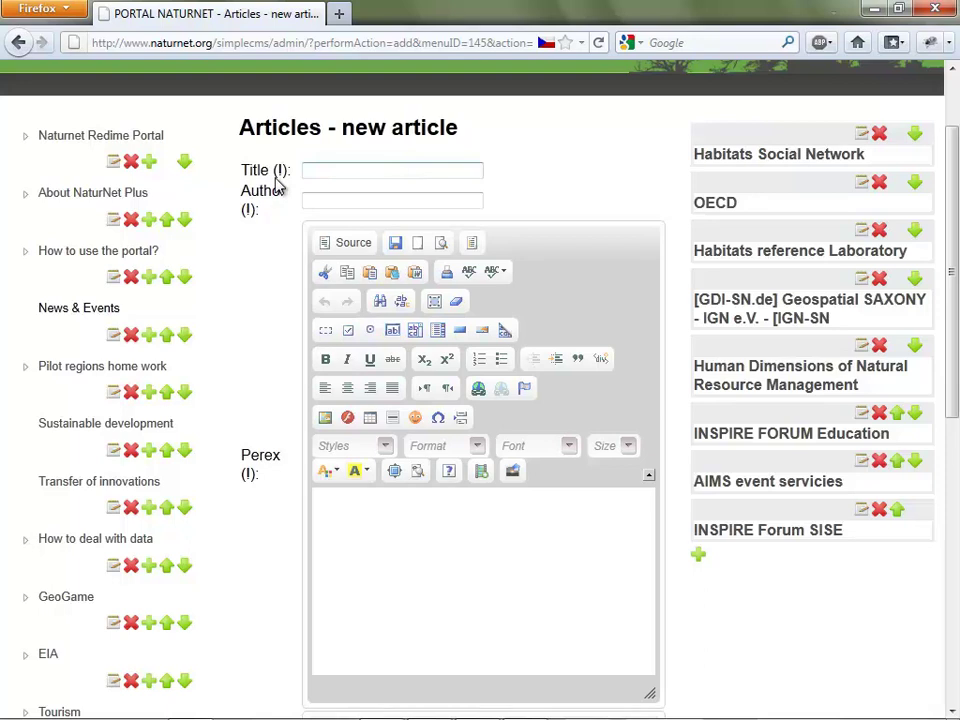
scroll(379, 197, up, 1)
click(379, 196)
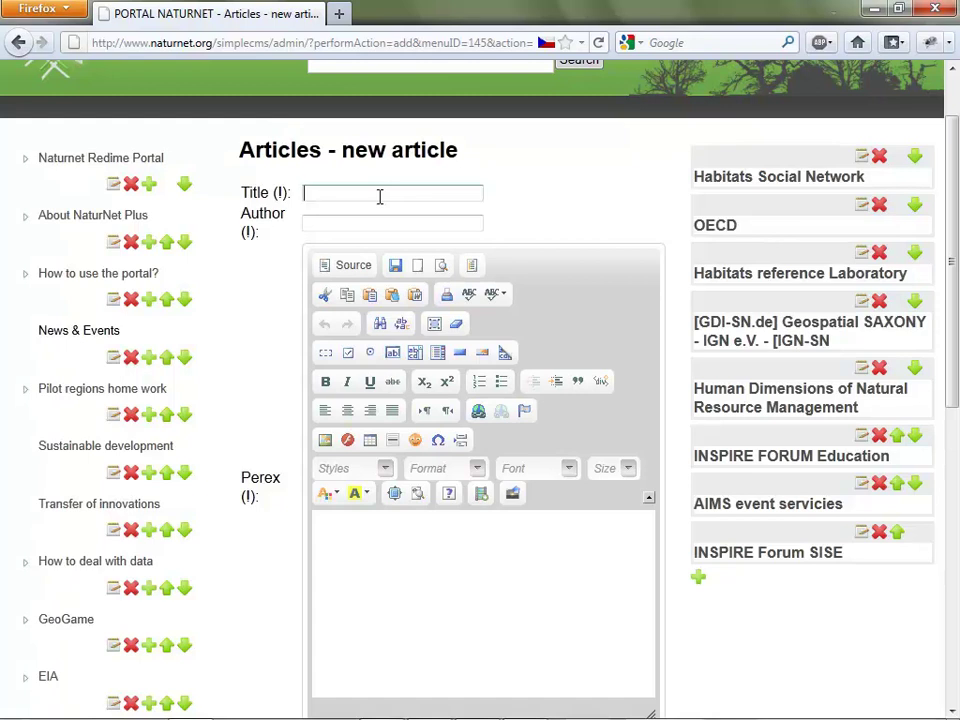
text(New festival)
key(Tab)
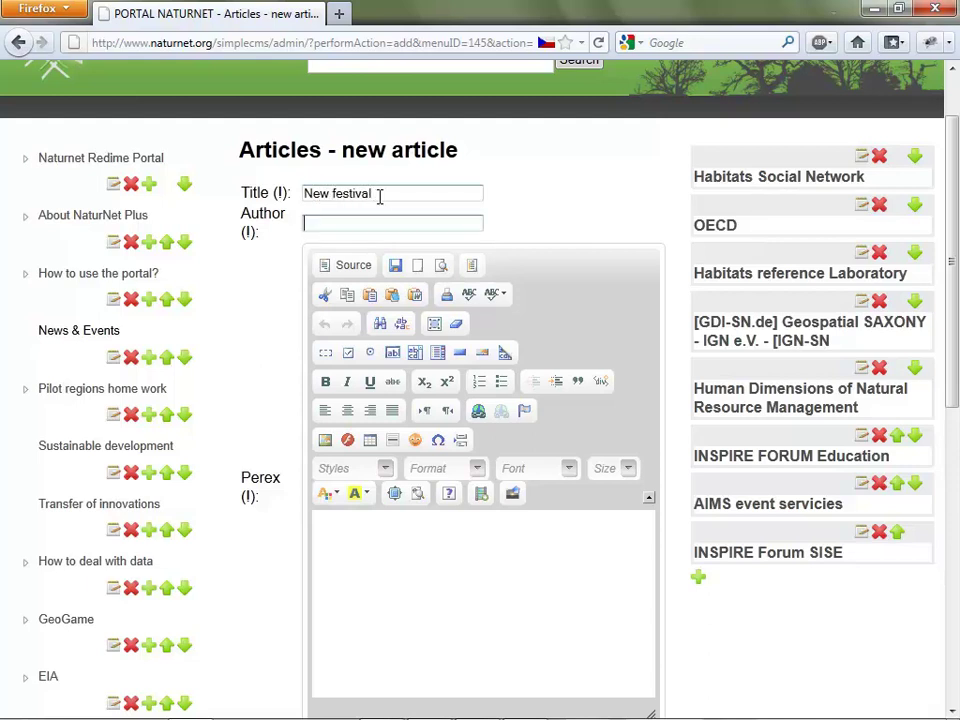
text(Me)
key(Tab)
scroll(328, 405, down, 4)
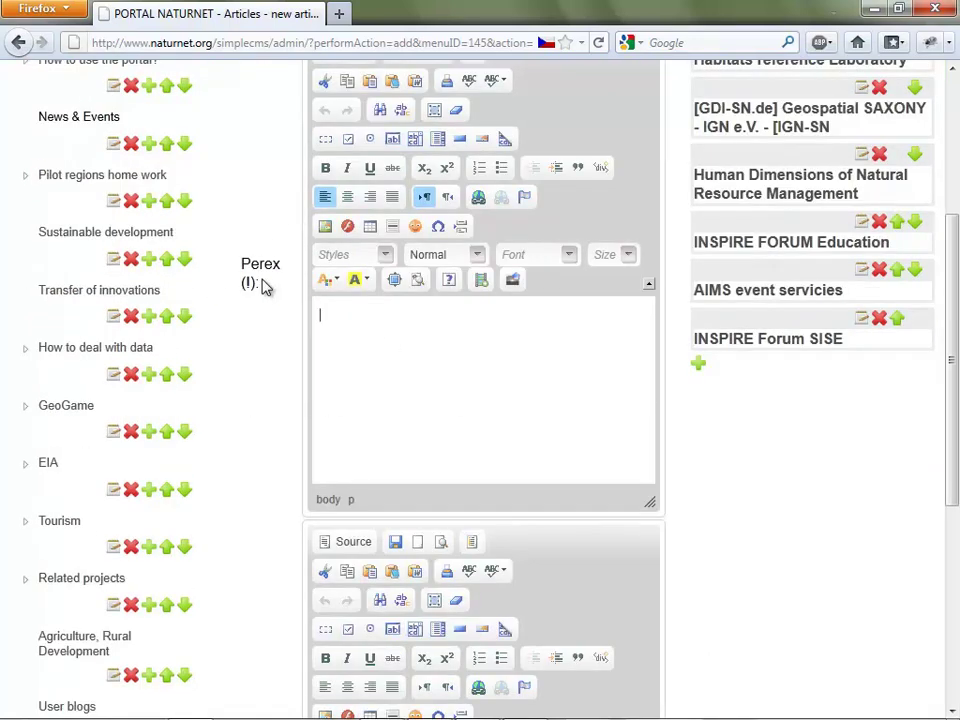
scroll(265, 287, down, 8)
scroll(265, 287, up, 6)
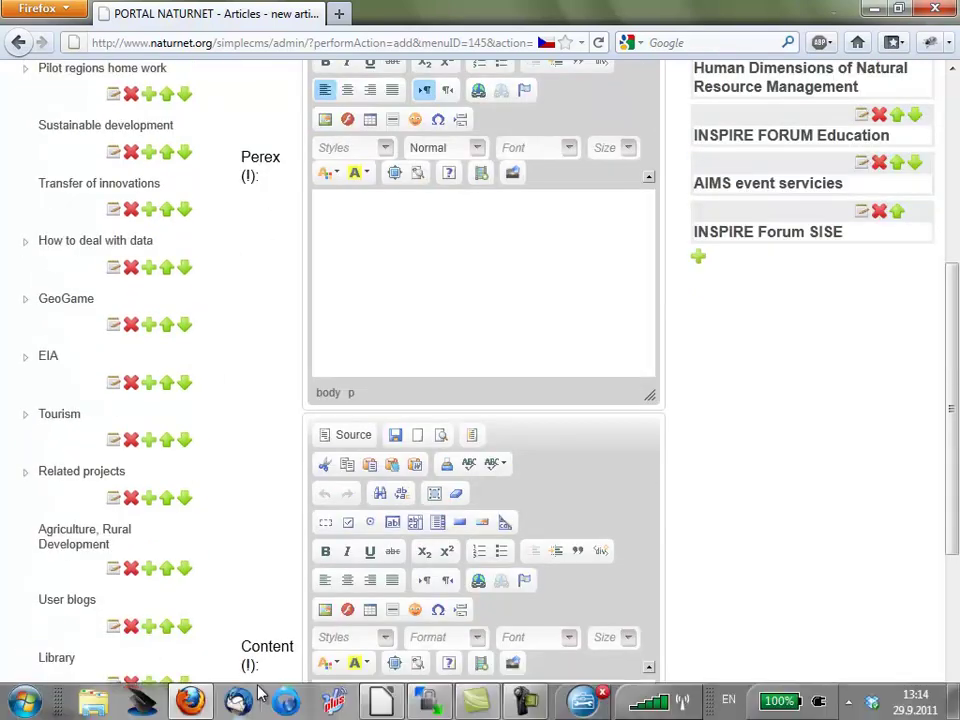
scroll(253, 200, up, 4)
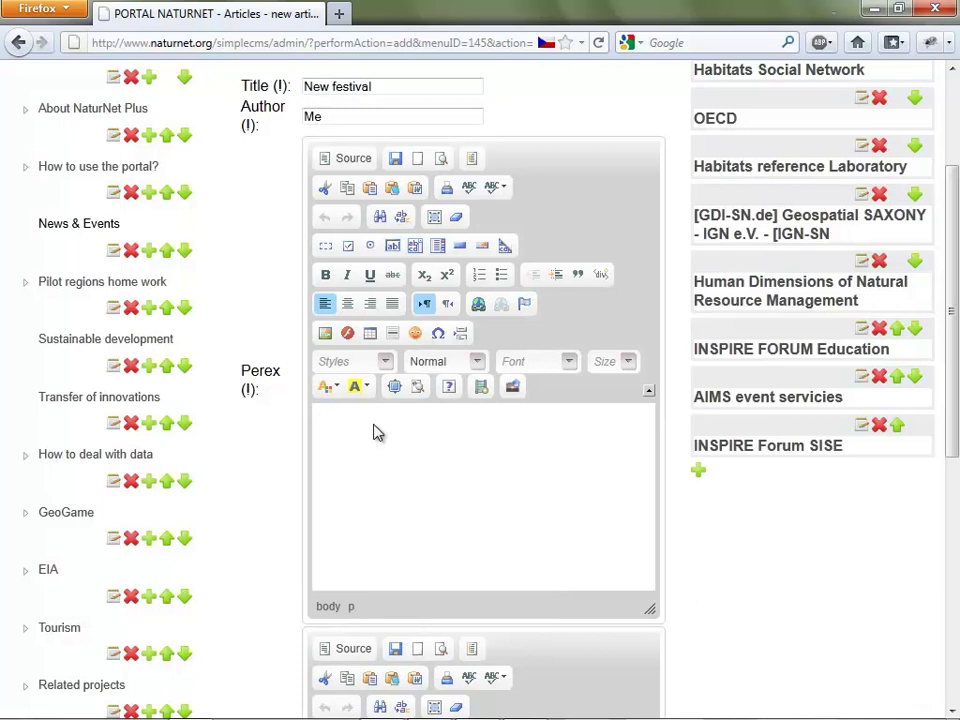
text(short)
Give the article the placeholder content 'fsjfoja' and confirm it.
scroll(320, 448, down, 10)
click(396, 442)
text(fsjfoja)
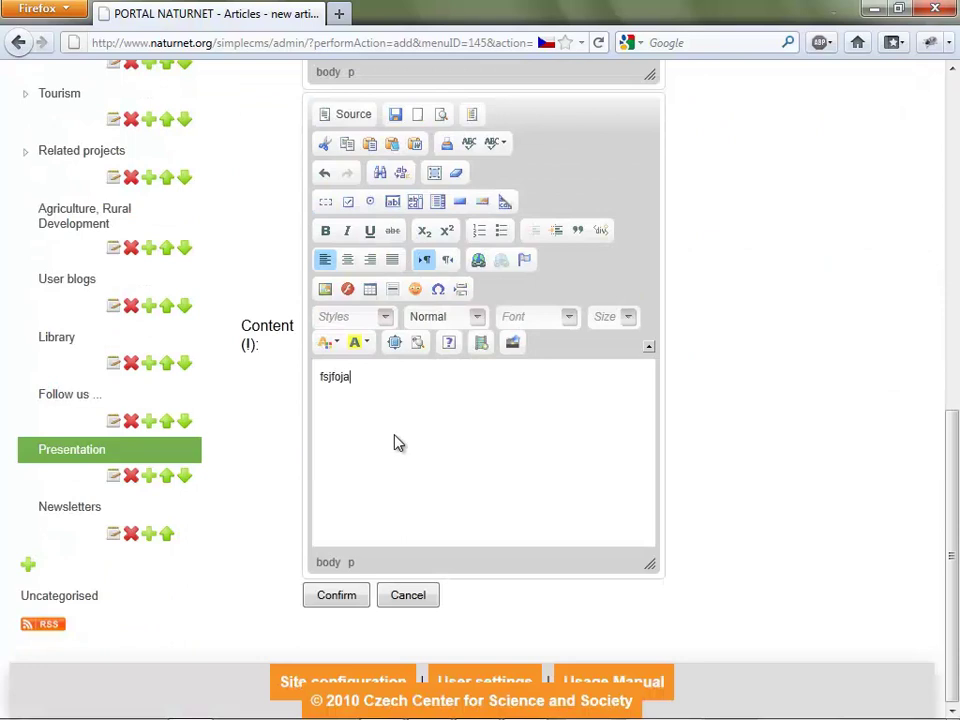
click(334, 595)
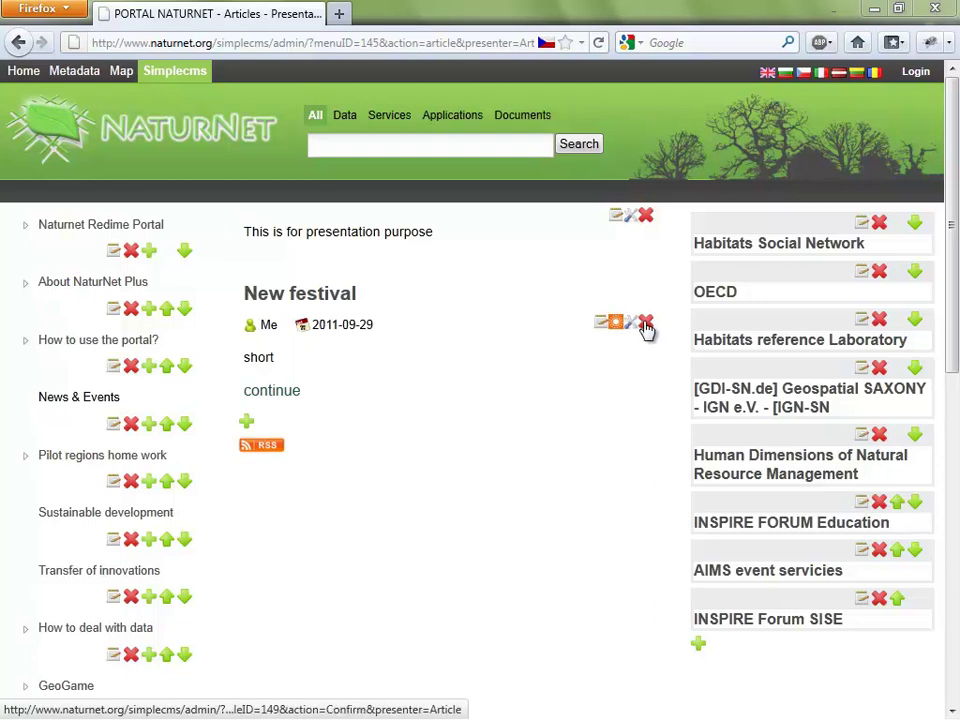
Open the New festival article's edit form, toggling the perex Source view on and back off.
click(601, 323)
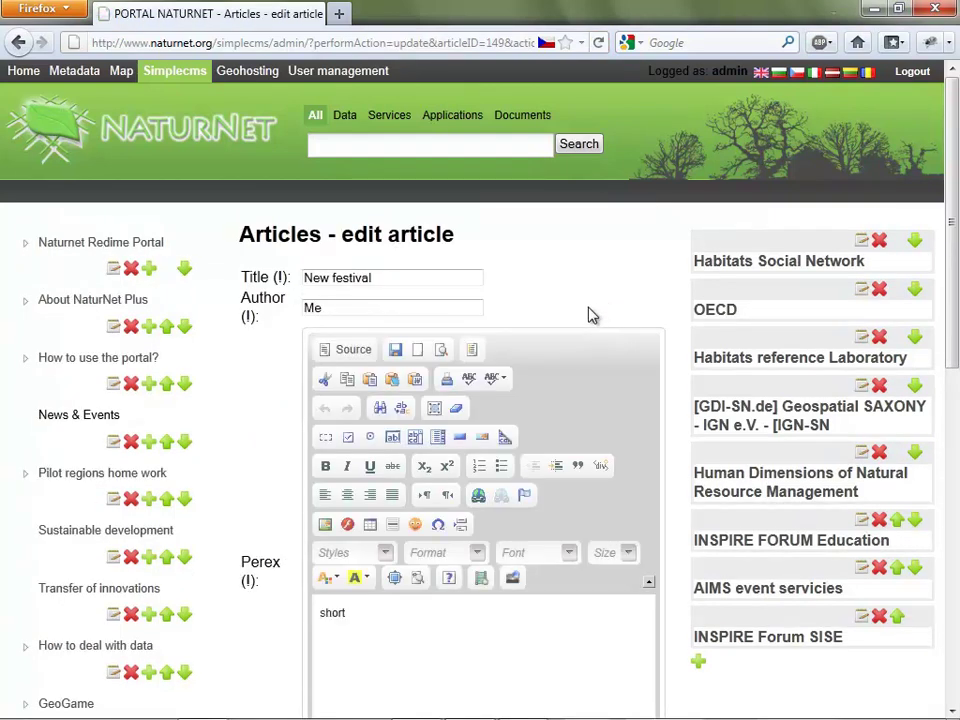
scroll(517, 316, down, 2)
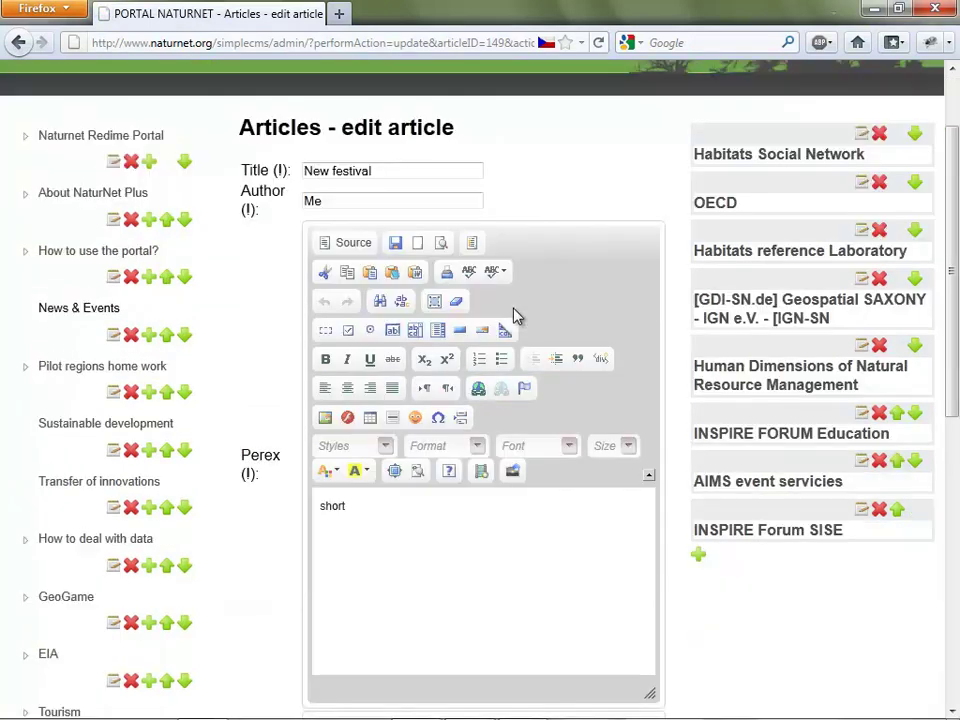
click(324, 244)
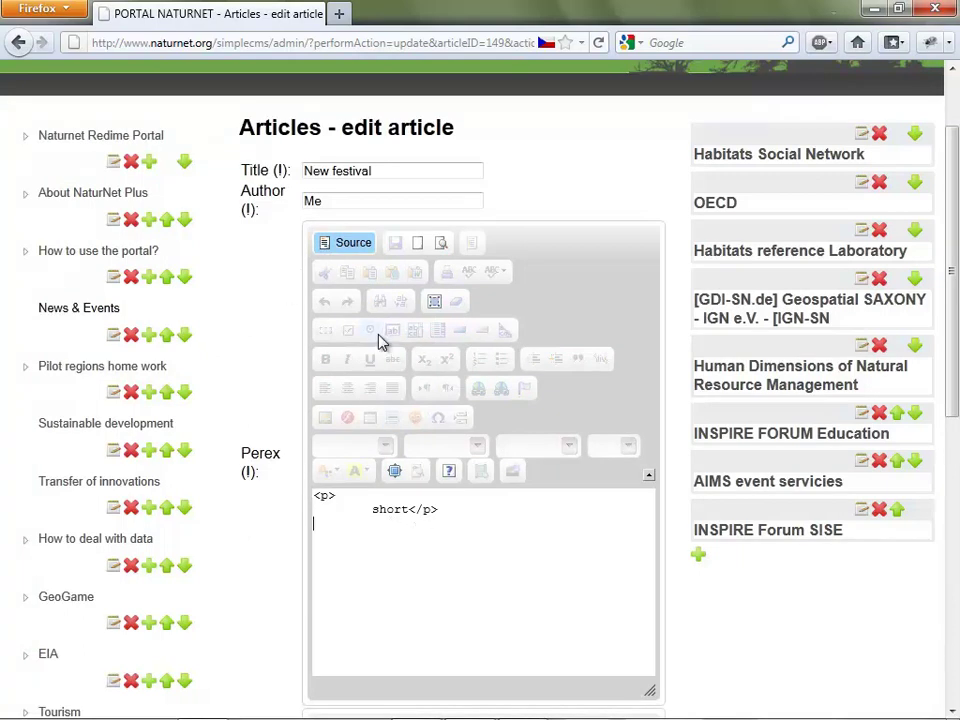
click(343, 242)
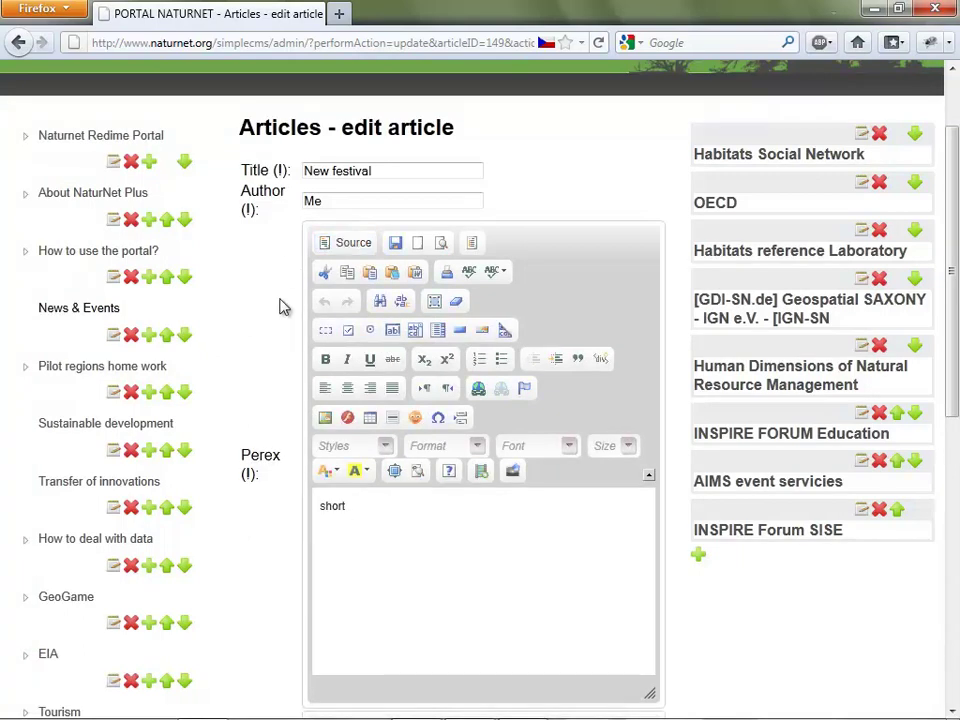
click(390, 536)
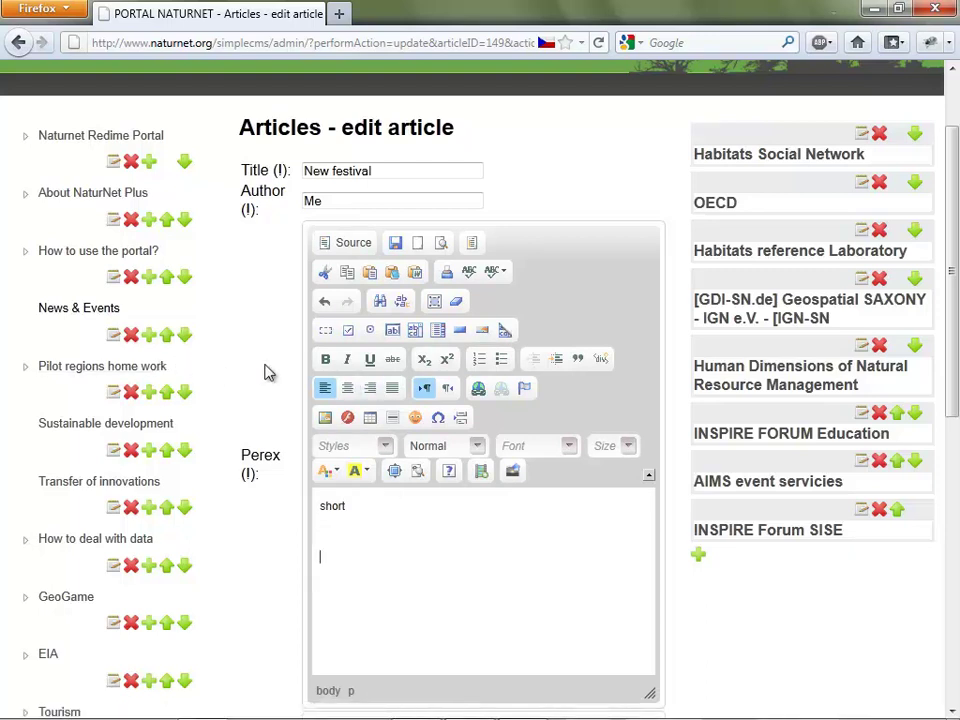
scroll(267, 372, down, 10)
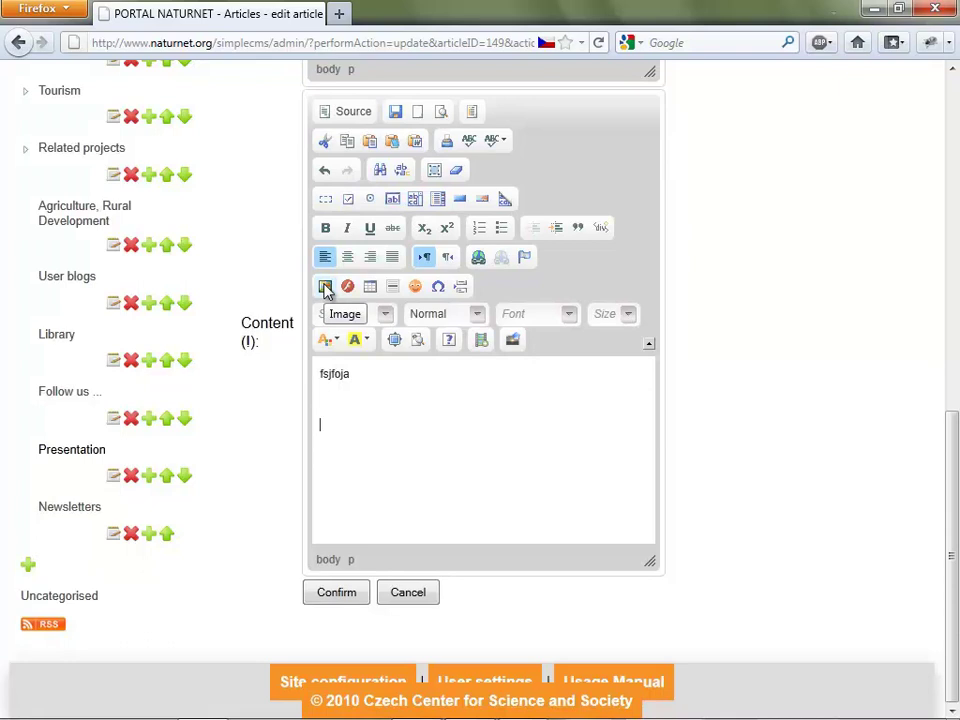
Insert images.jpg from the server's uploaded files below the 'fsjfoja' text.
click(325, 289)
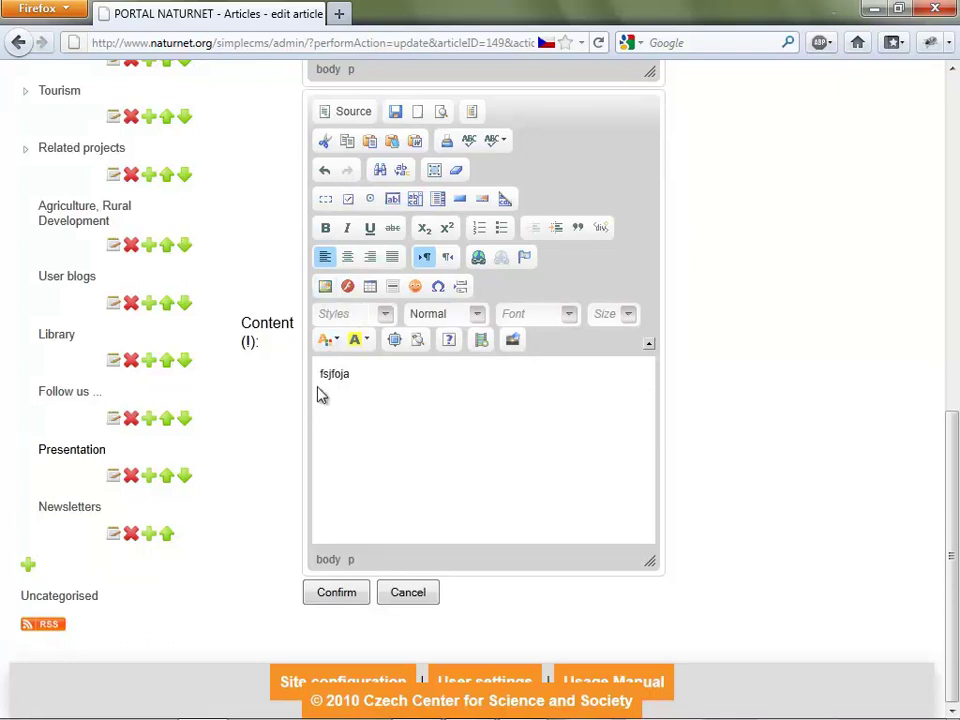
click(327, 287)
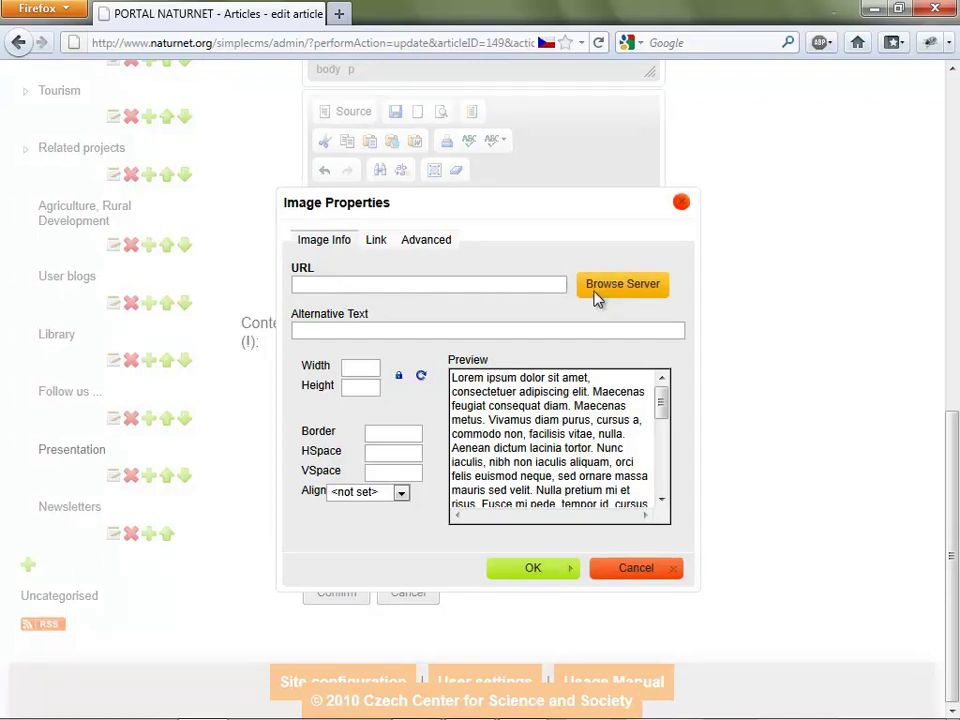
click(620, 284)
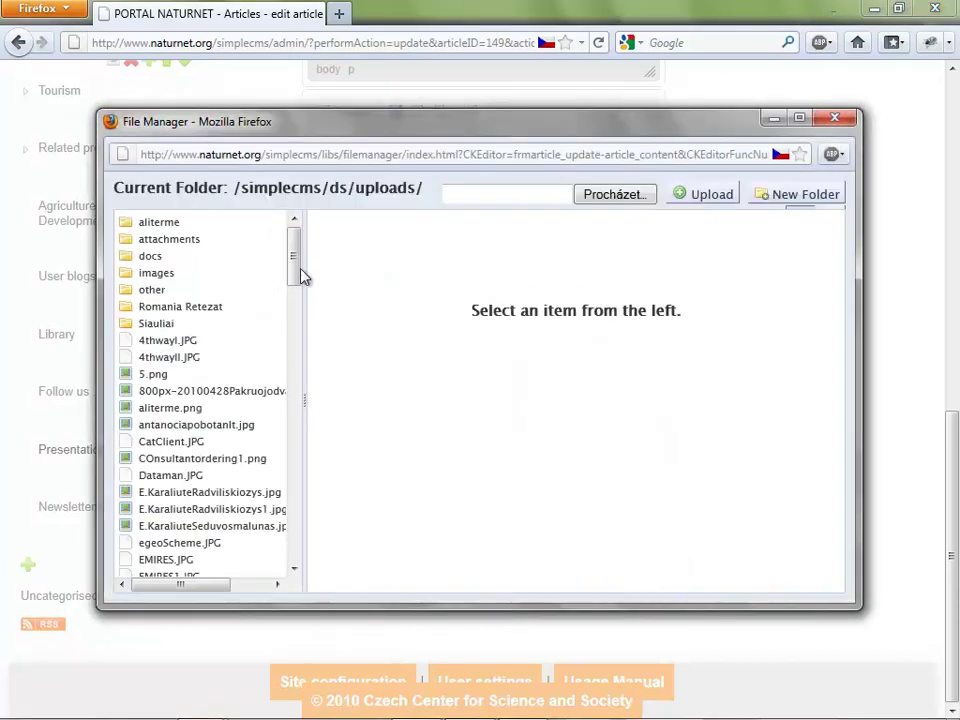
drag(294, 256, 298, 324)
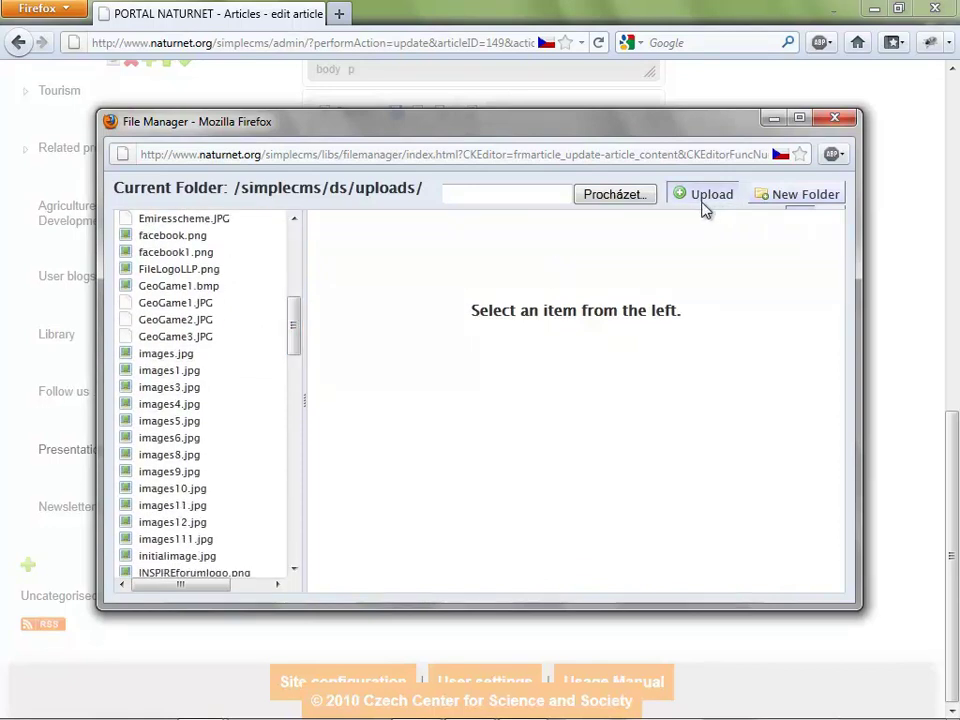
click(178, 355)
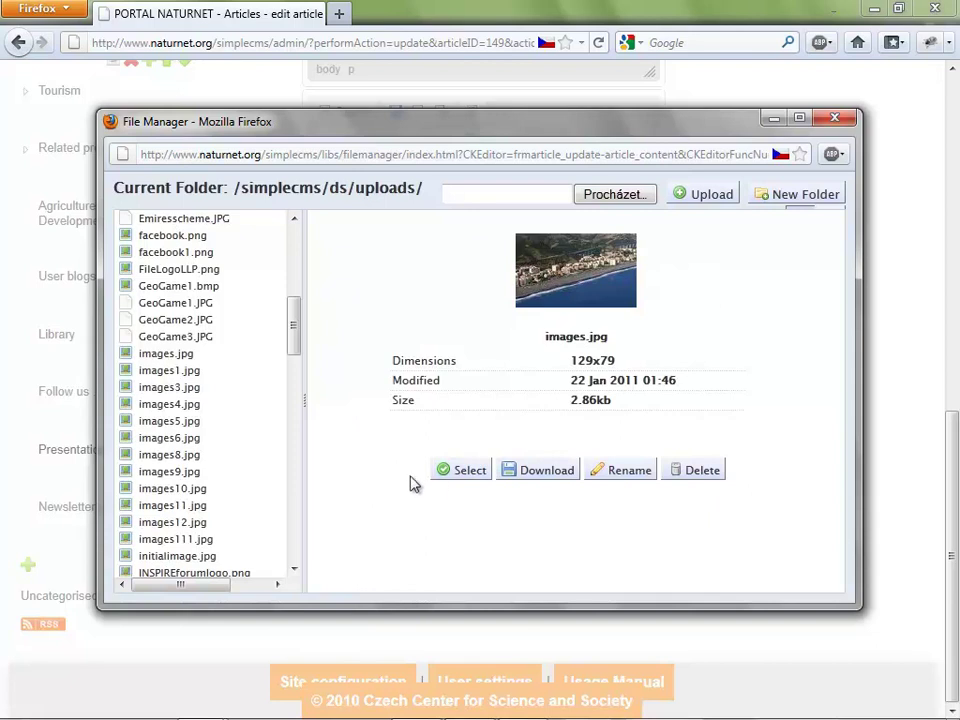
click(449, 482)
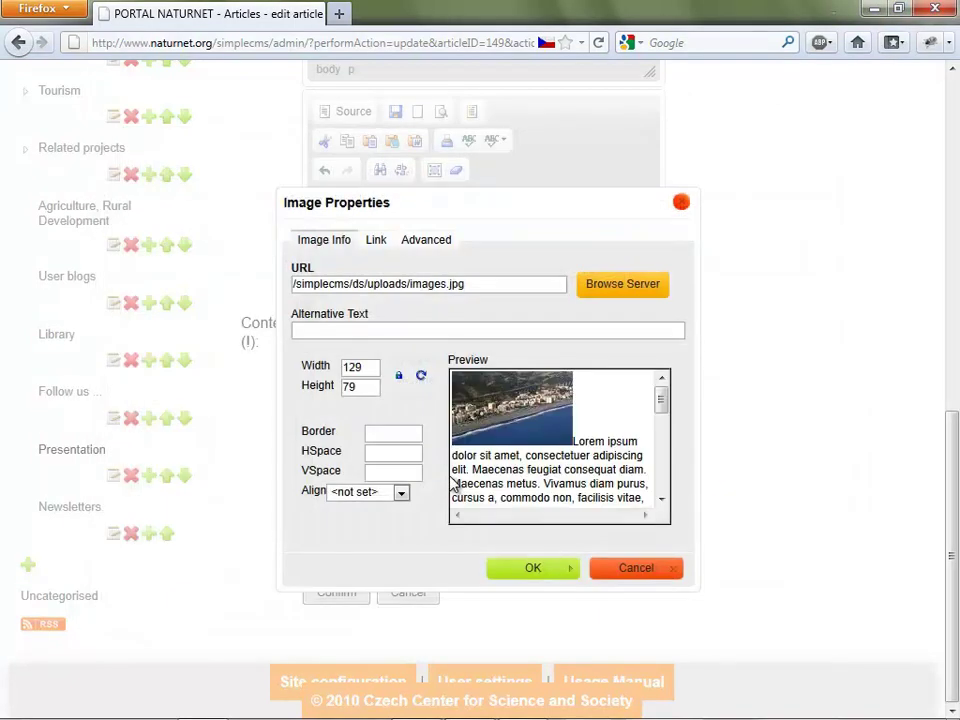
click(546, 571)
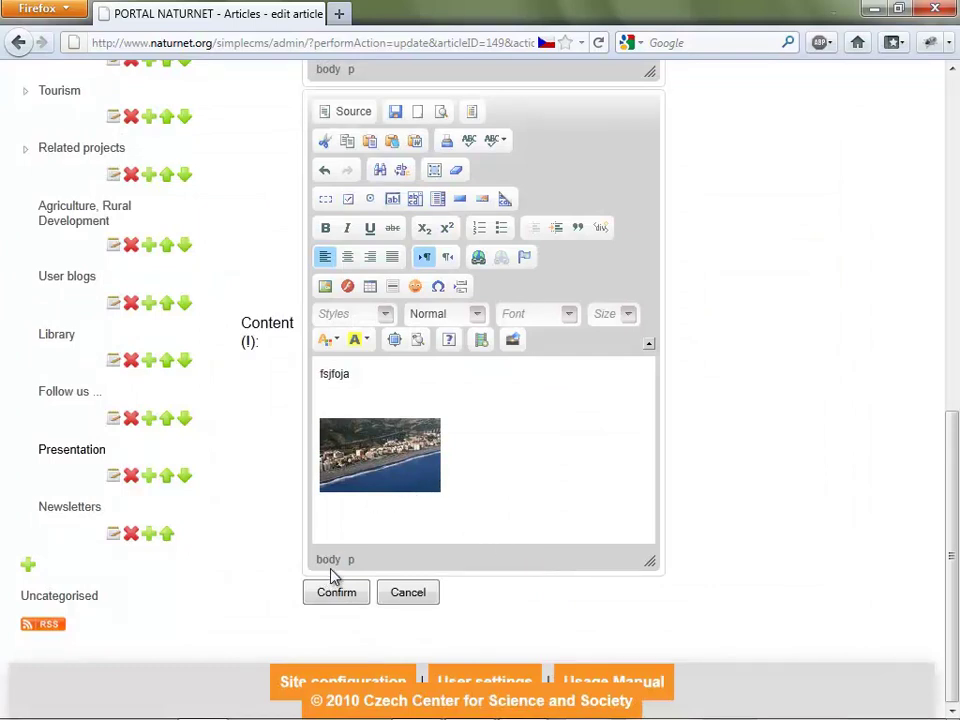
key(Return)
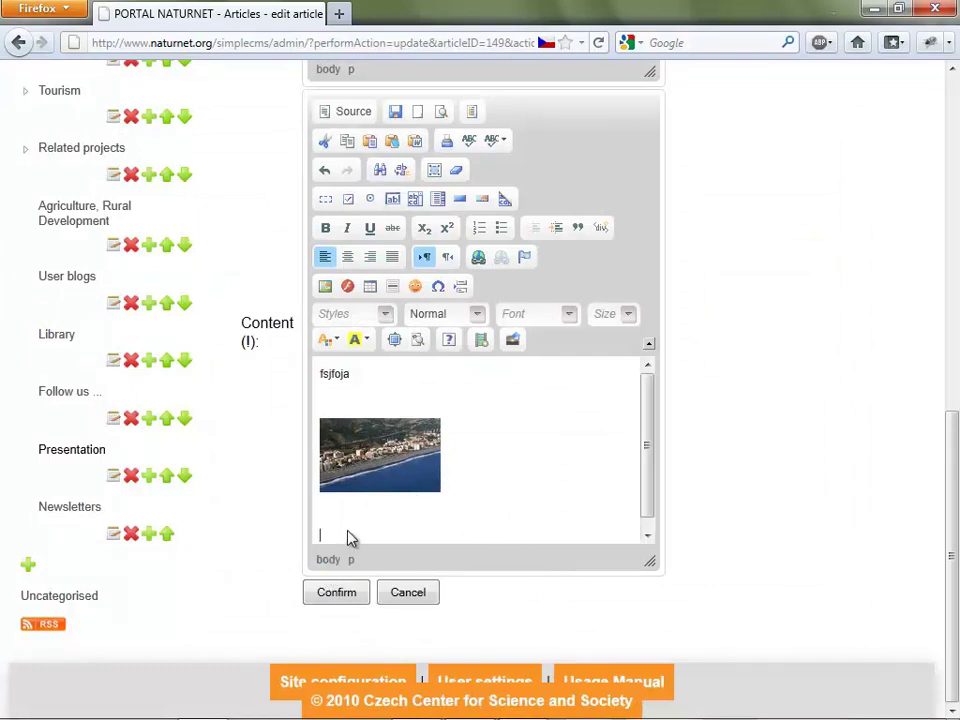
scroll(468, 477, down, 1)
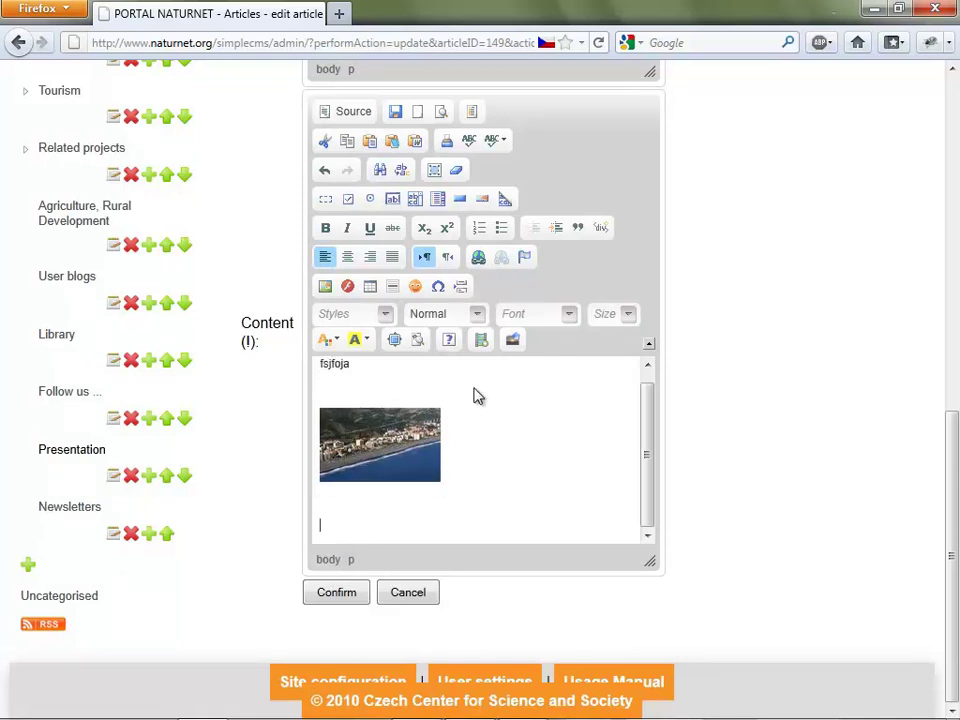
click(477, 259)
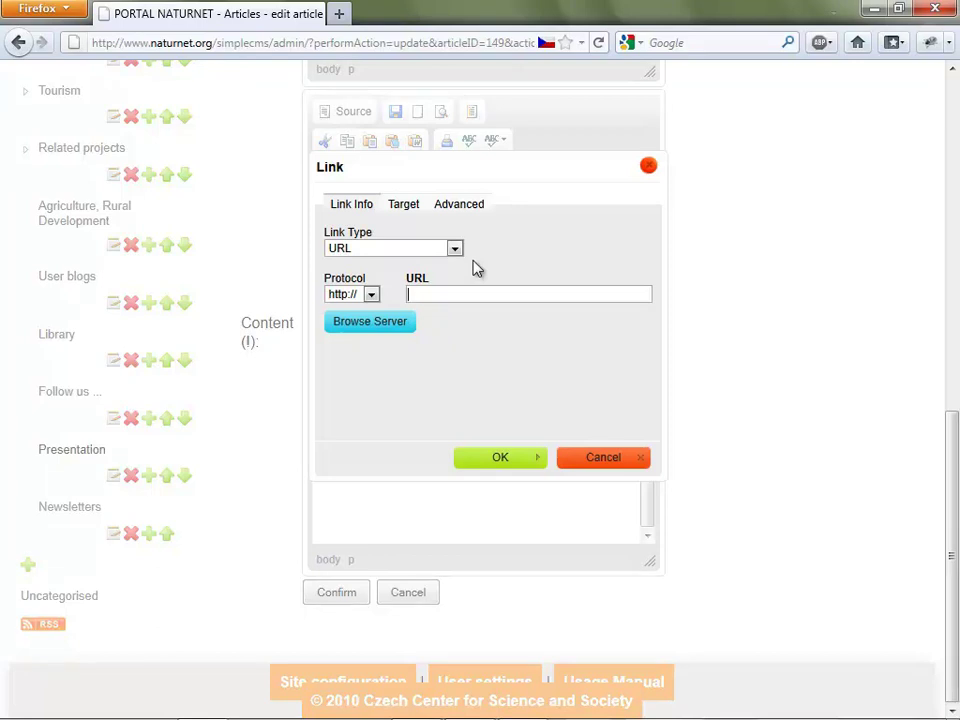
text(www.go)
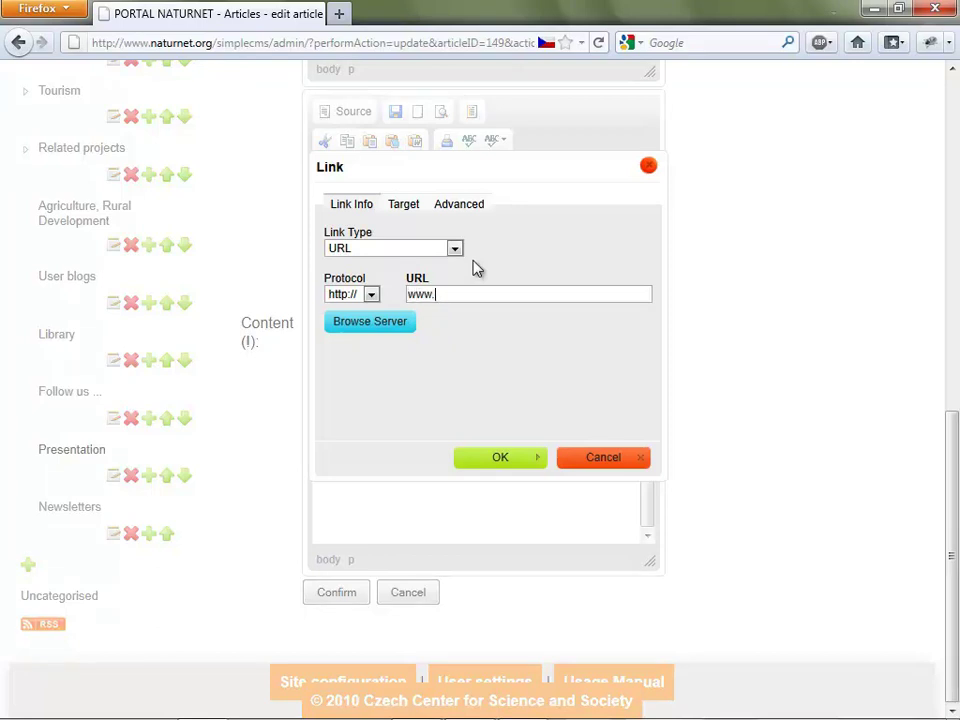